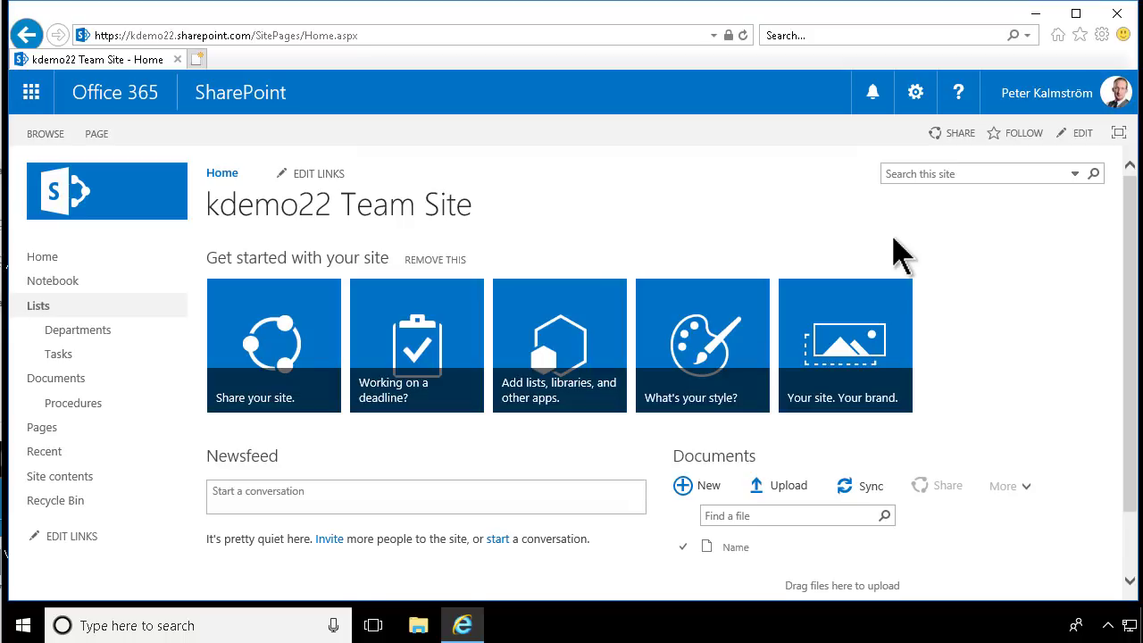
Open Microsoft Forms from the SharePoint team site
click(940, 259)
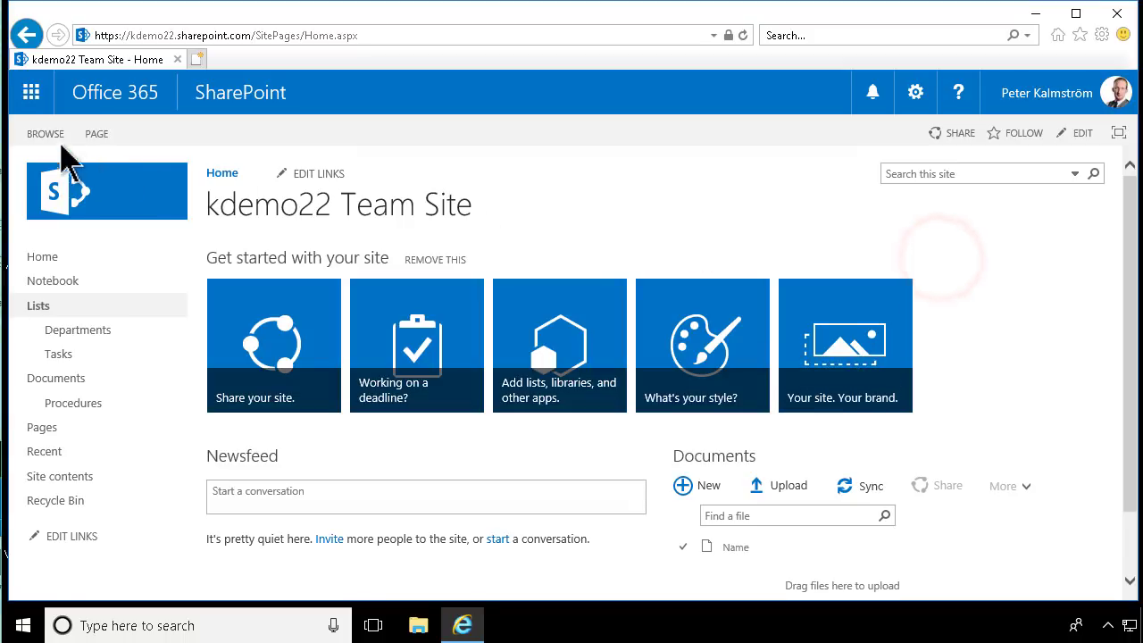
click(31, 92)
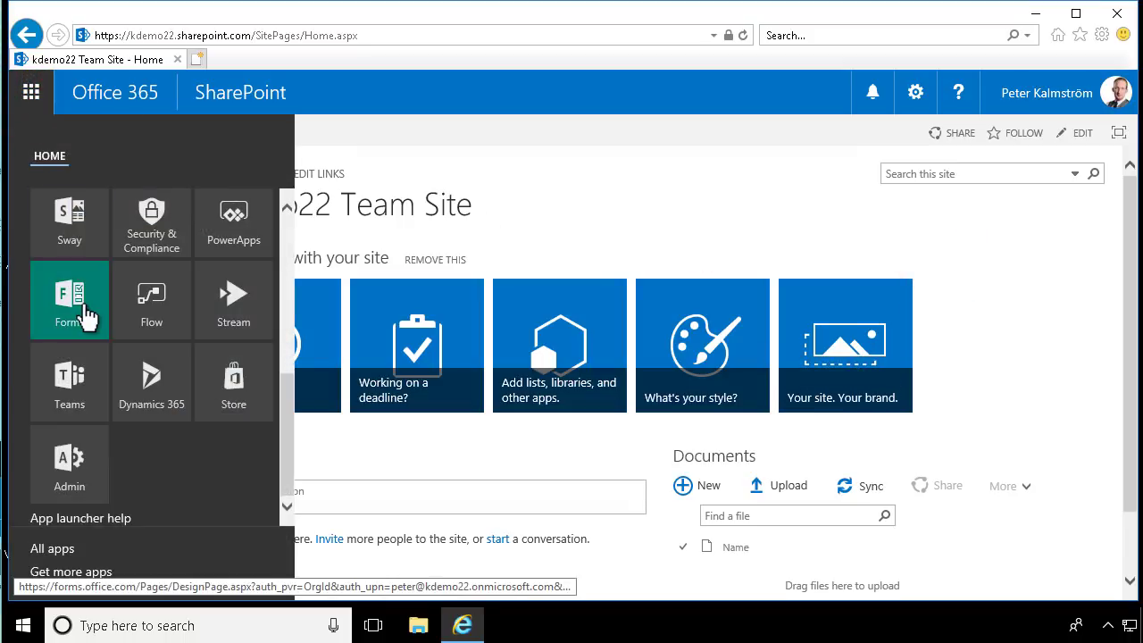
click(85, 312)
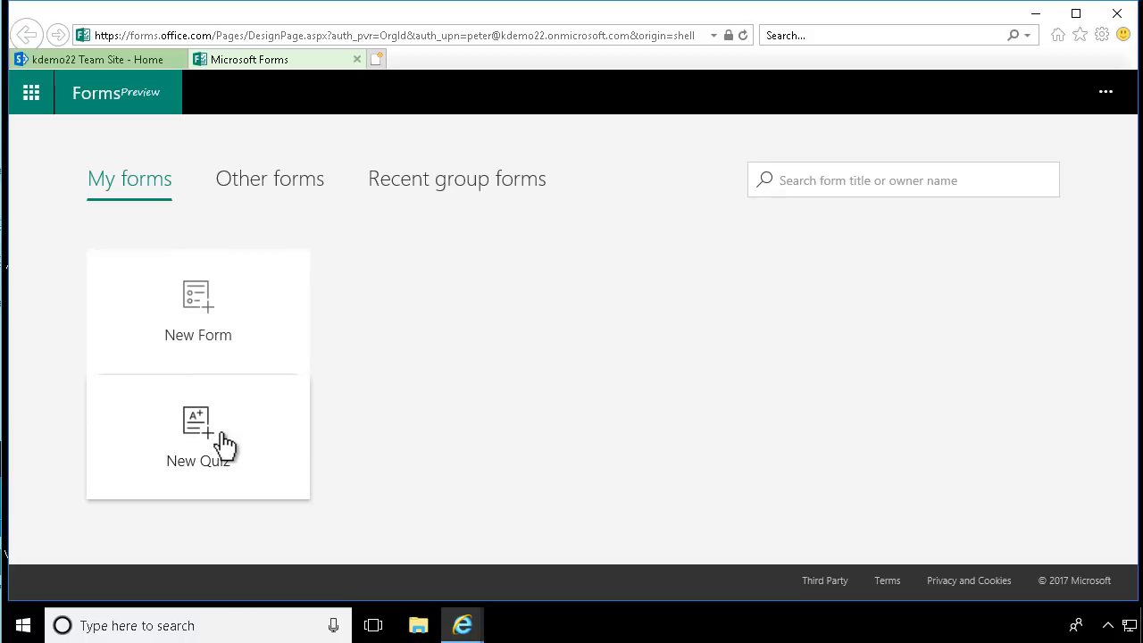
Create a new form and title it "SharePoint Usability Survey"
click(205, 328)
click(386, 249)
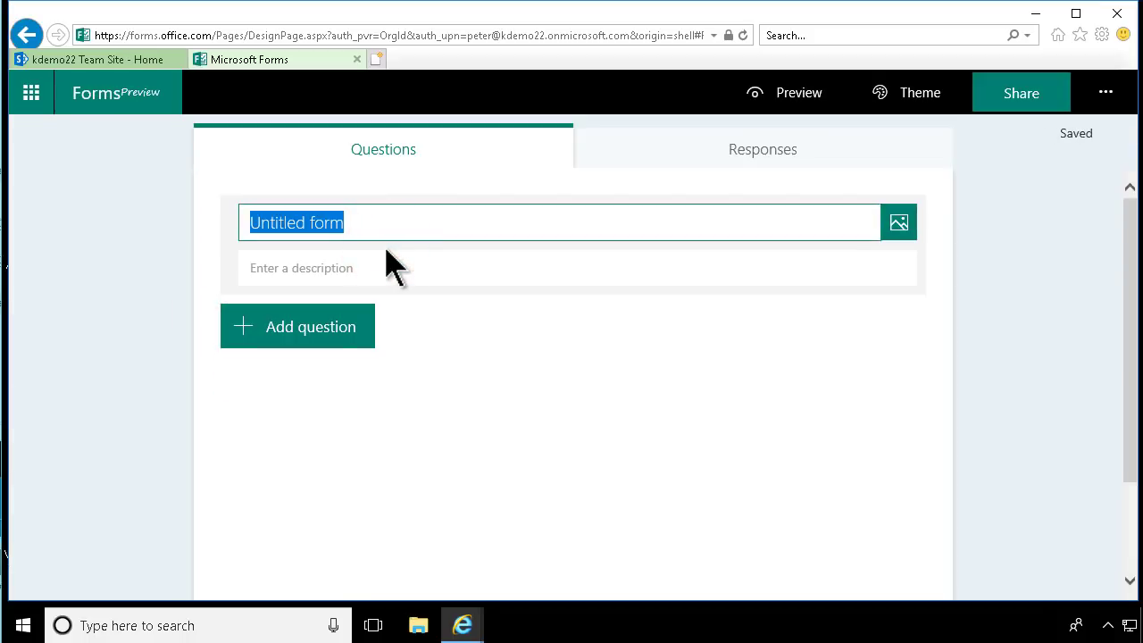
text(SharePoint Usability Survey)
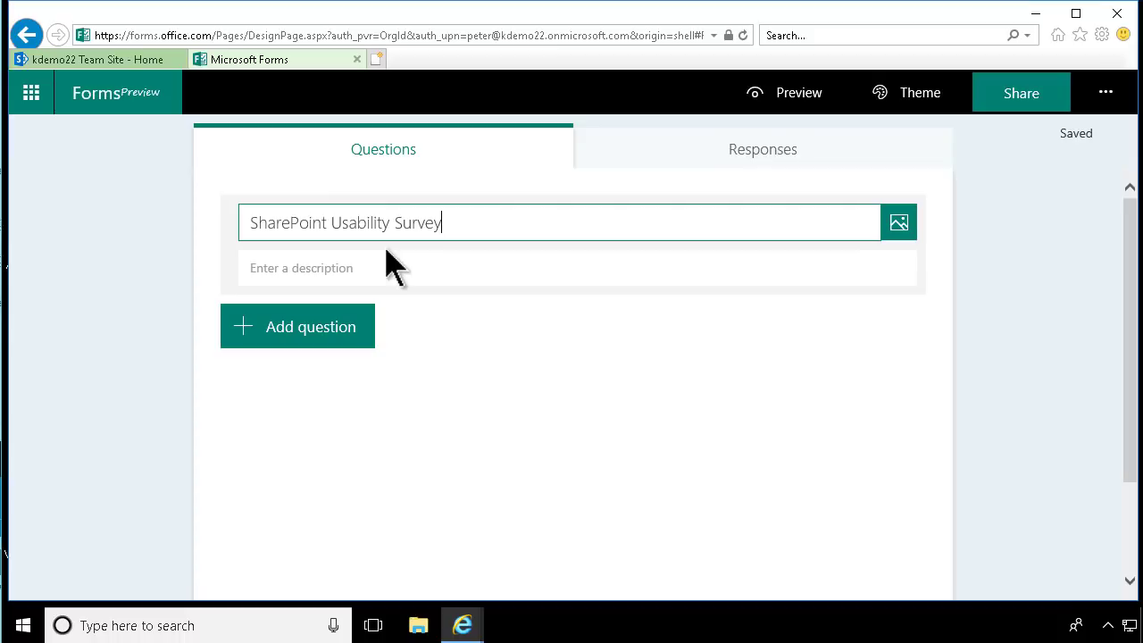
Add a Likert question to the form with the text "How do you feel about our intranet?"
click(328, 334)
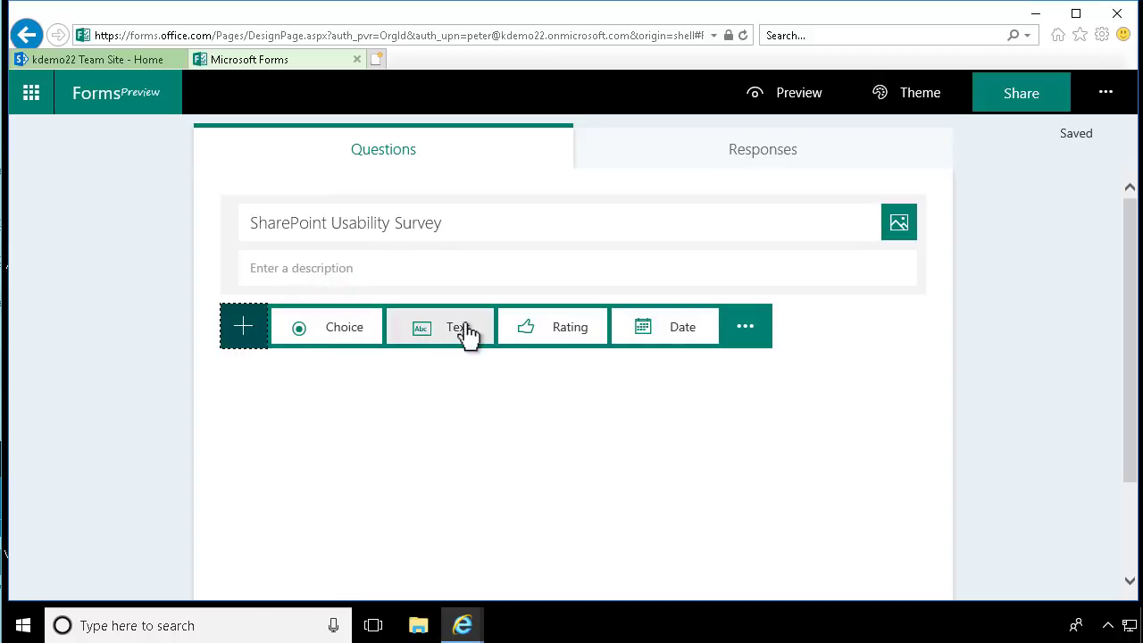
click(746, 332)
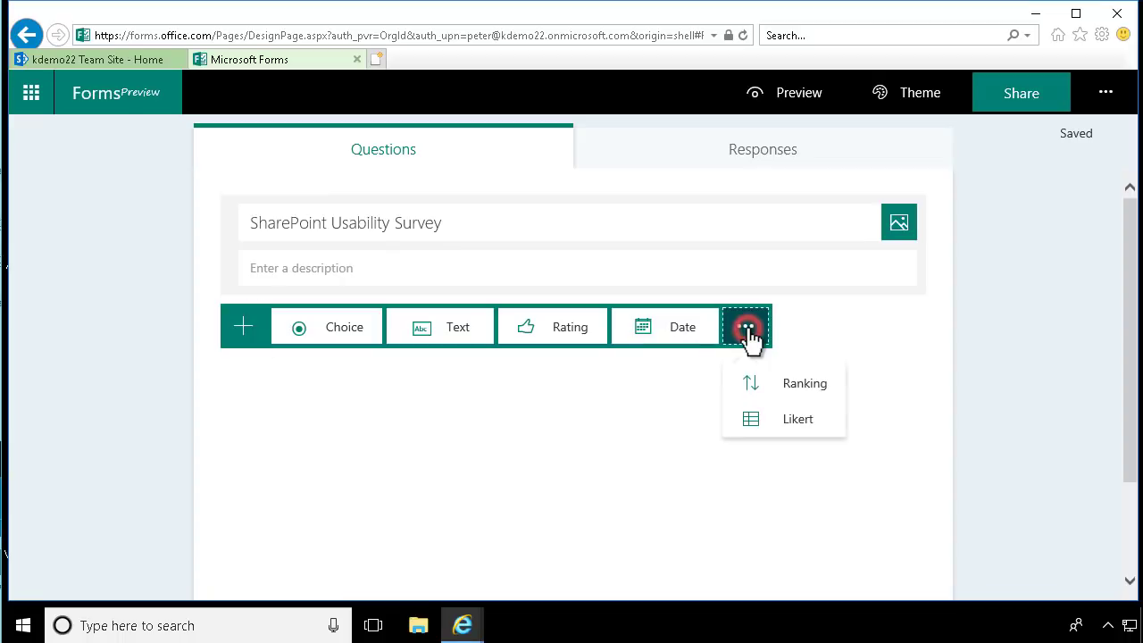
click(796, 427)
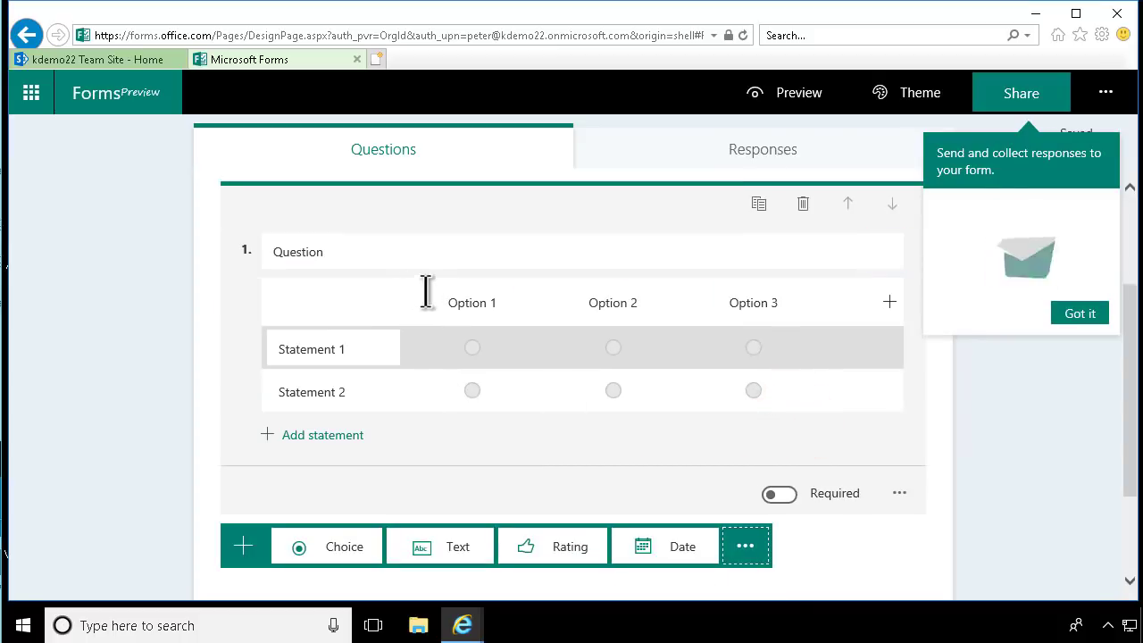
click(369, 250)
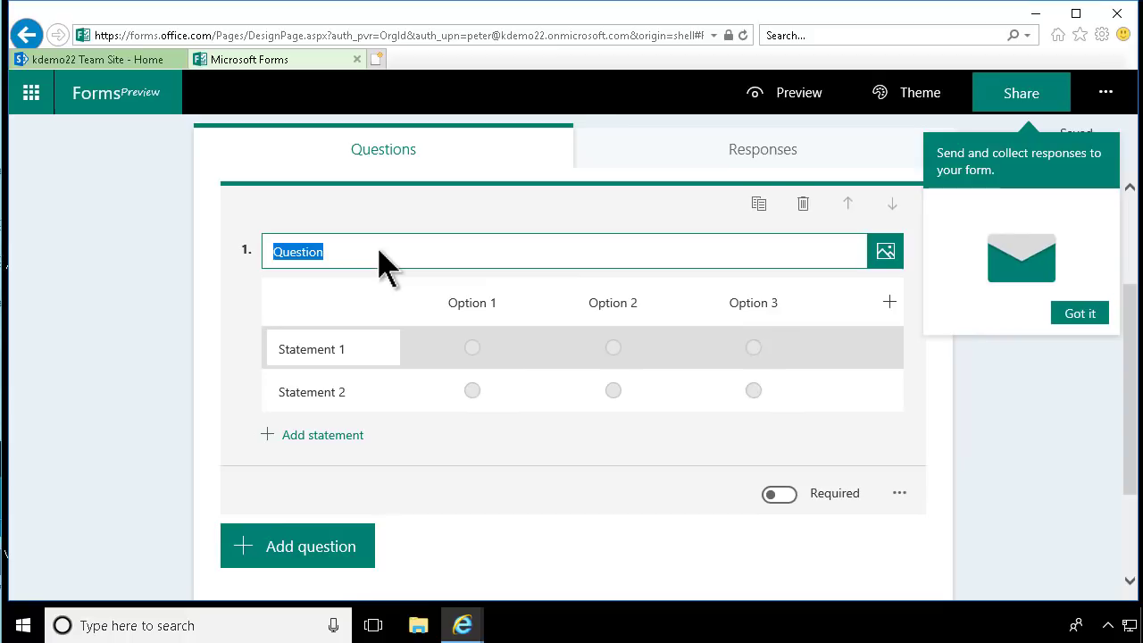
key(BackSpace)
text(How do you )
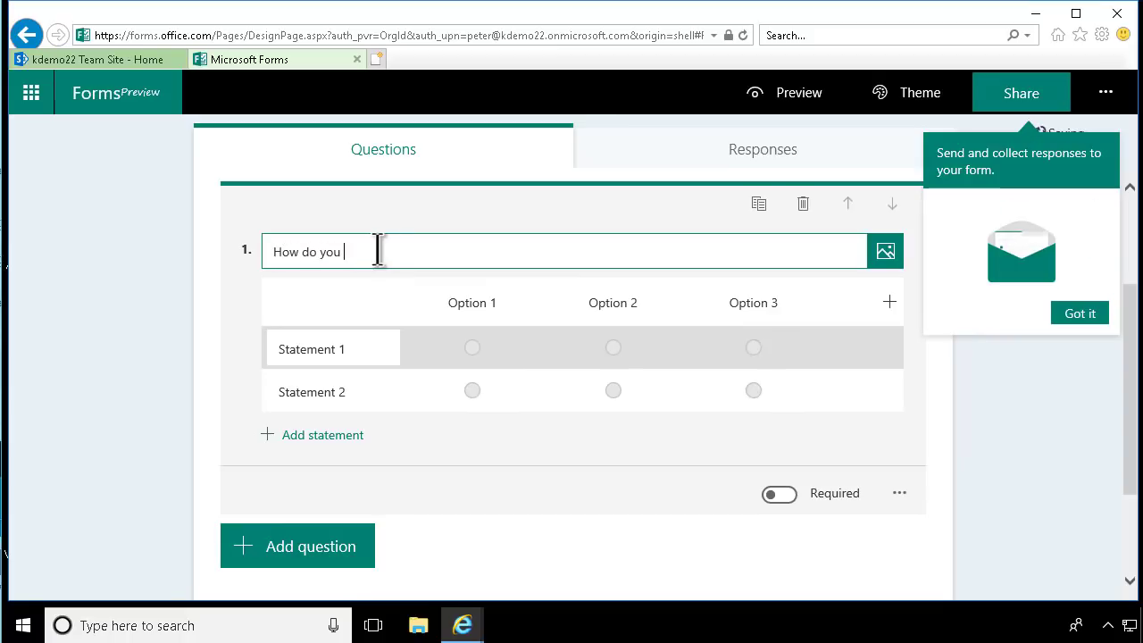
text(feel about our intranet?)
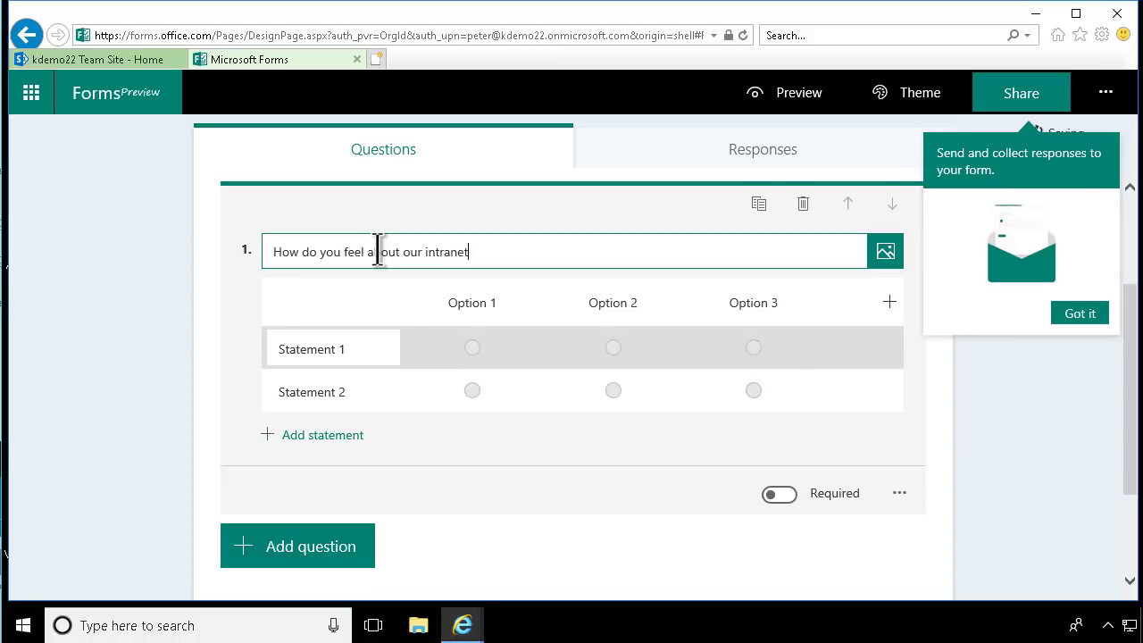
Search Bing images for "intranet" and add the Intranet / Corporate Portal diagram to the first question
click(884, 251)
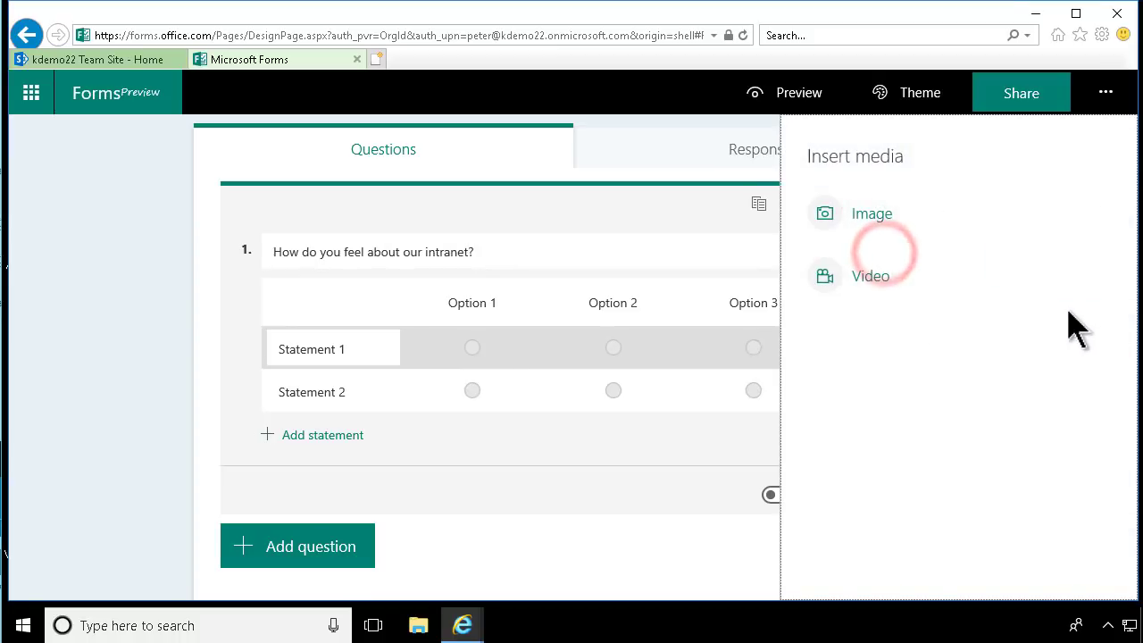
click(877, 218)
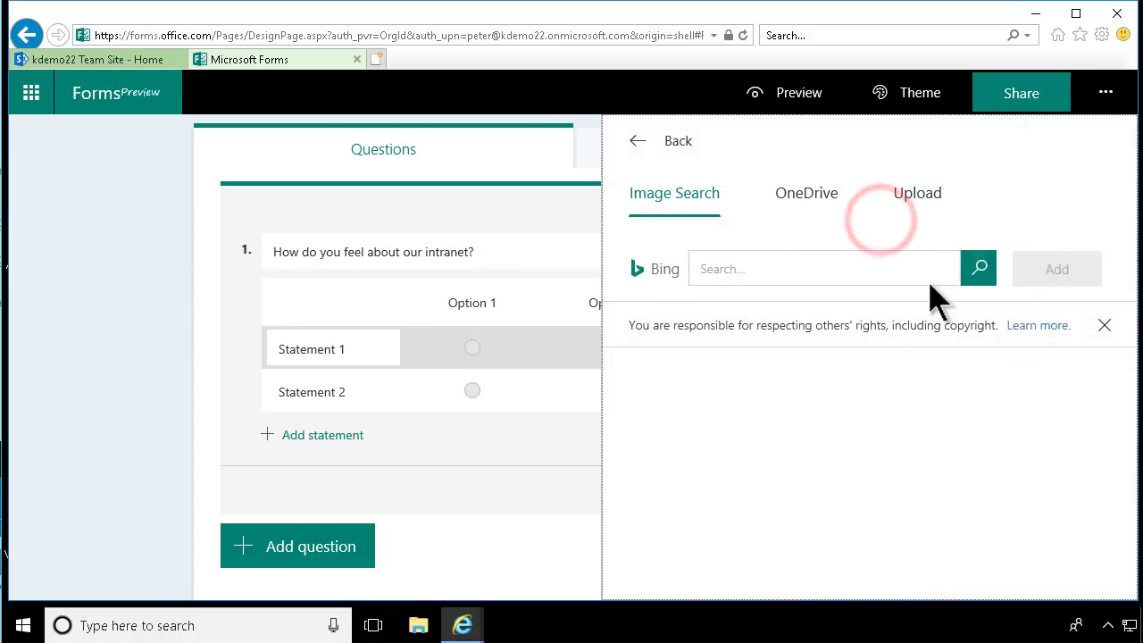
click(773, 261)
text(intran)
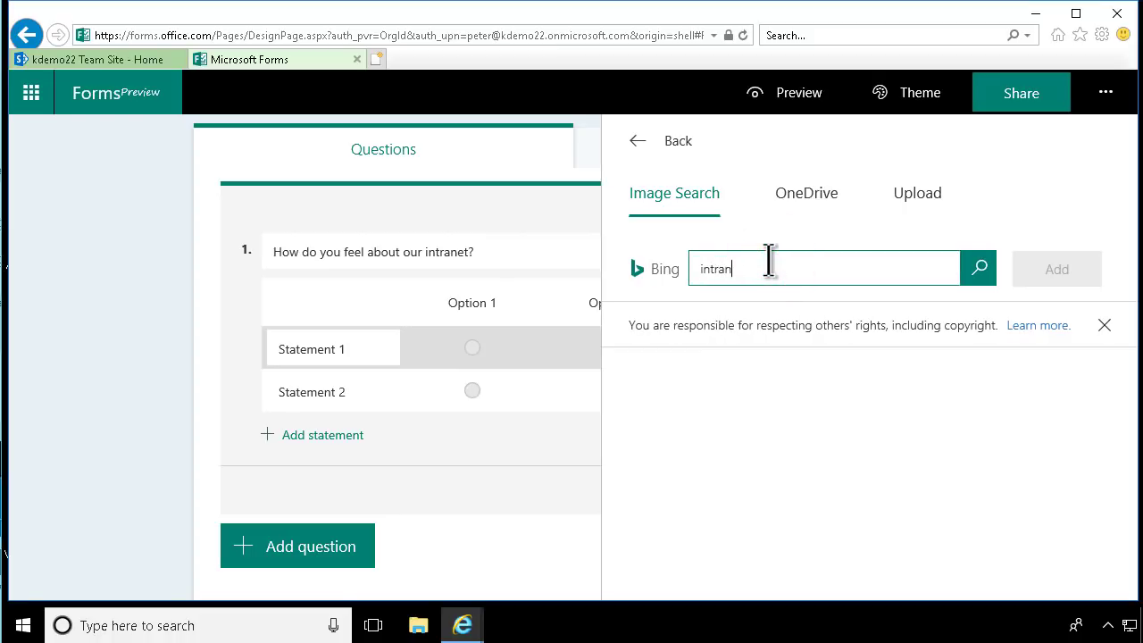
text(et)
key(Return)
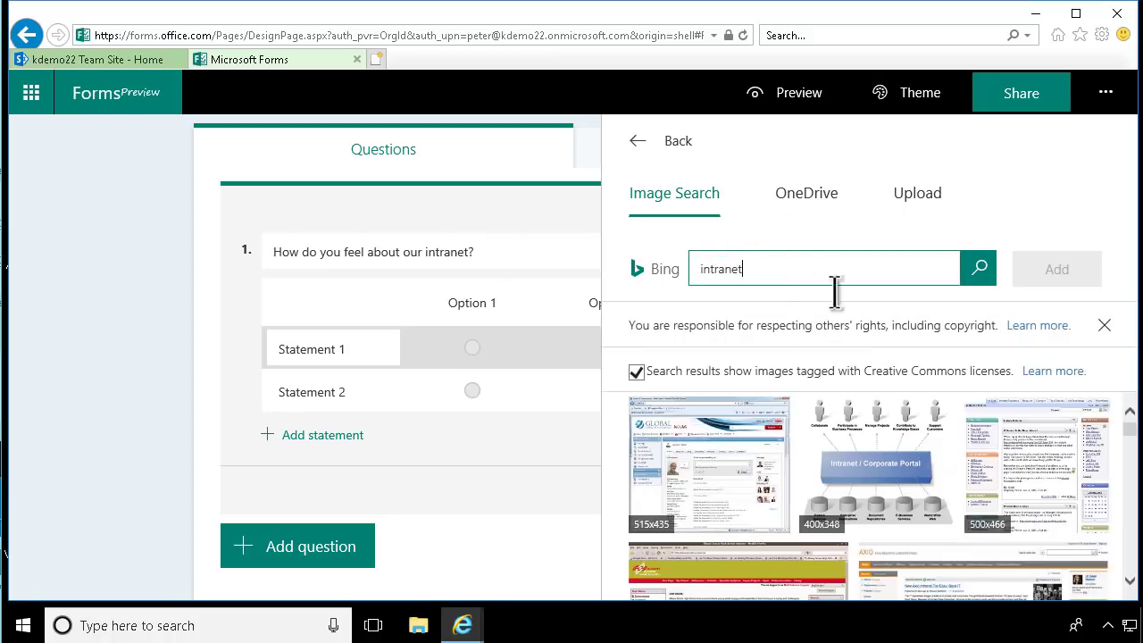
click(913, 455)
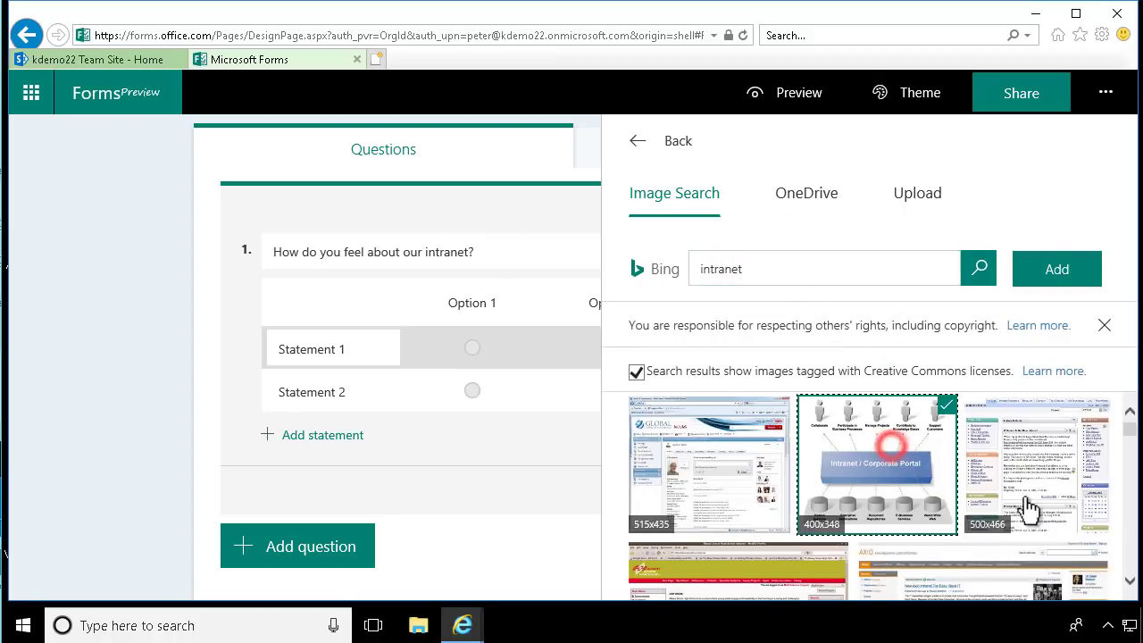
click(1056, 270)
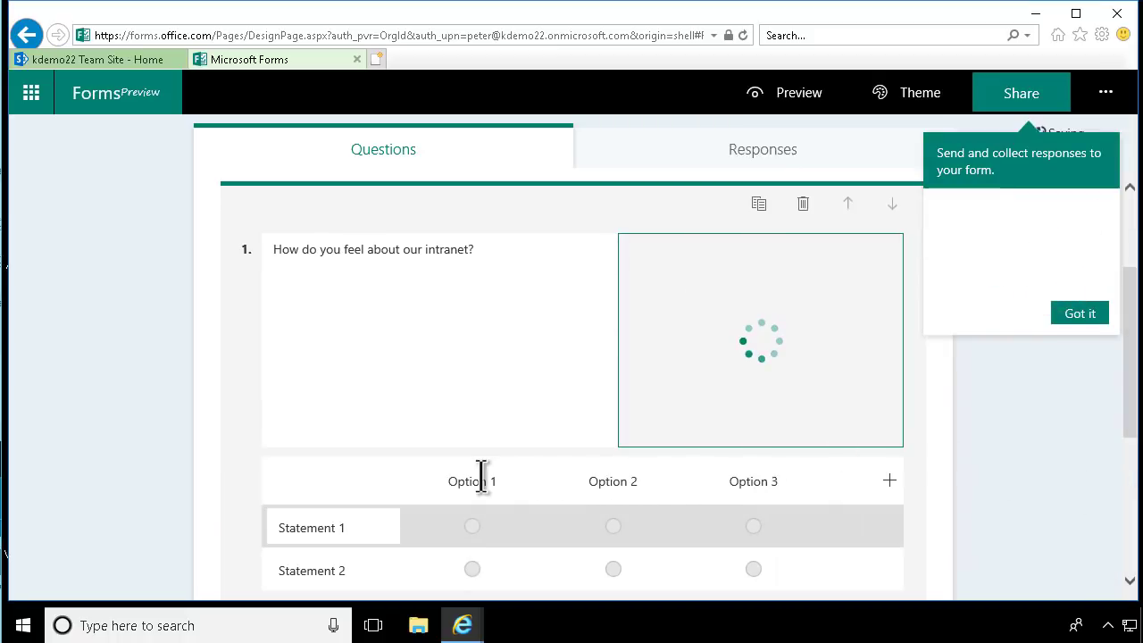
Name the Likert question's three options Bad, Meh and Fantastic
click(461, 441)
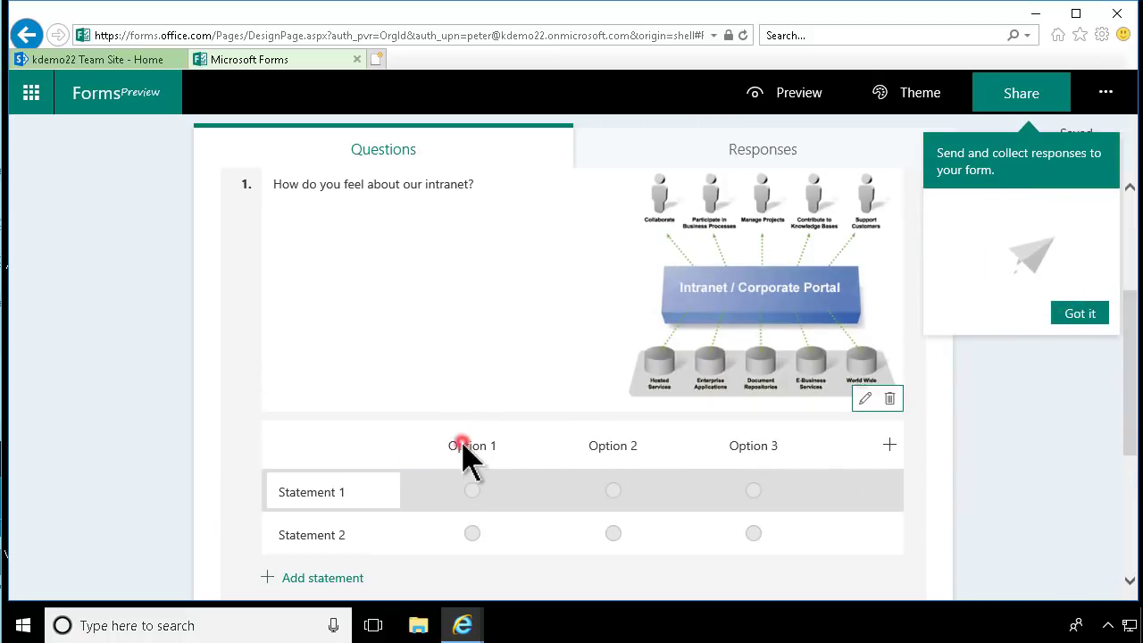
text(Bad)
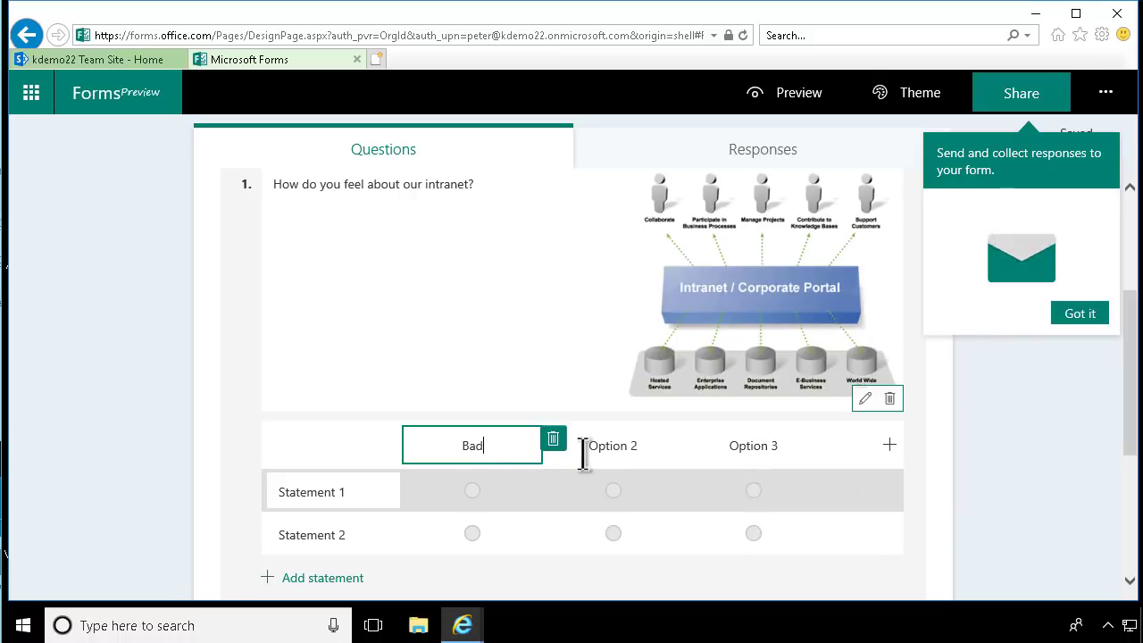
click(607, 446)
text(Meh)
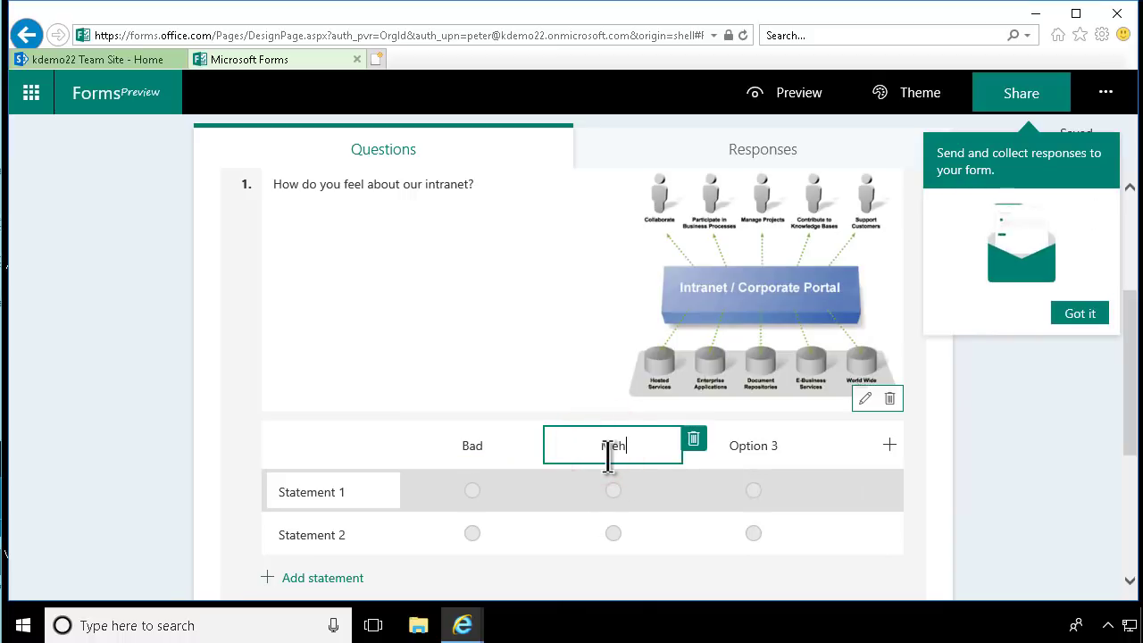
click(748, 446)
text(Fantastic)
Enter the Likert statements Look and feel, Discoverability and an added third one, Usability, and make the question required
click(335, 492)
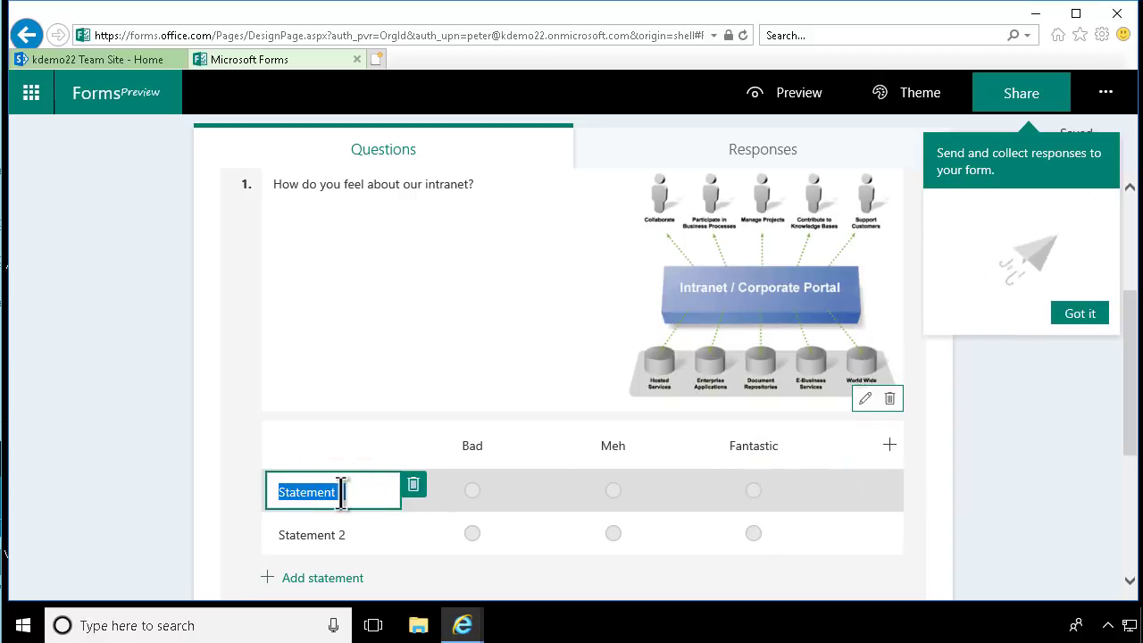
text(Look and feel)
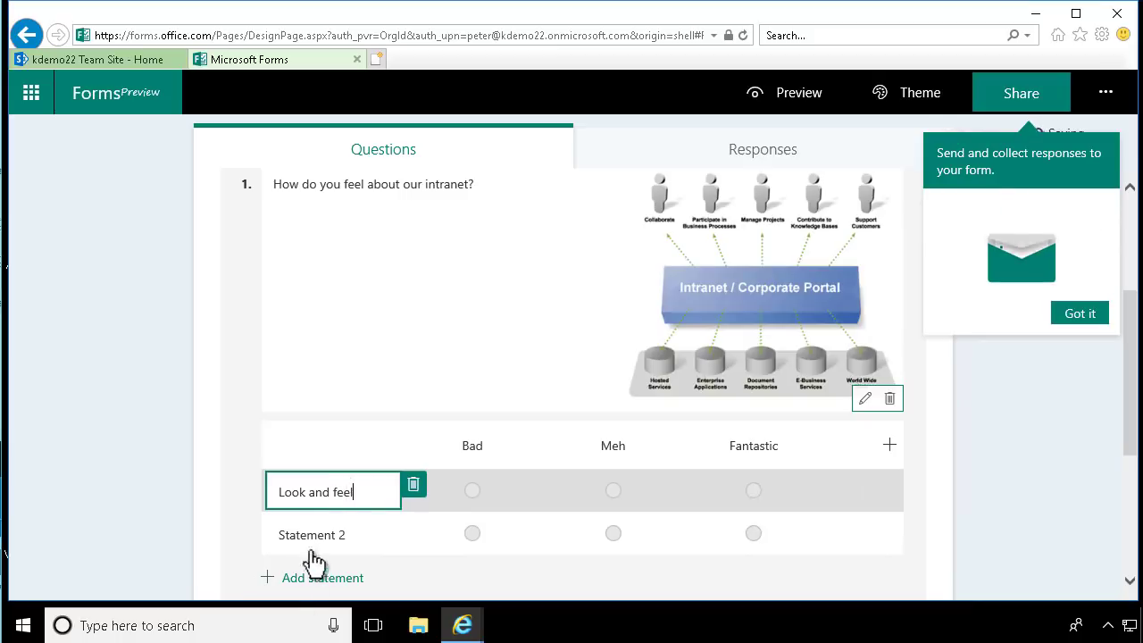
click(314, 535)
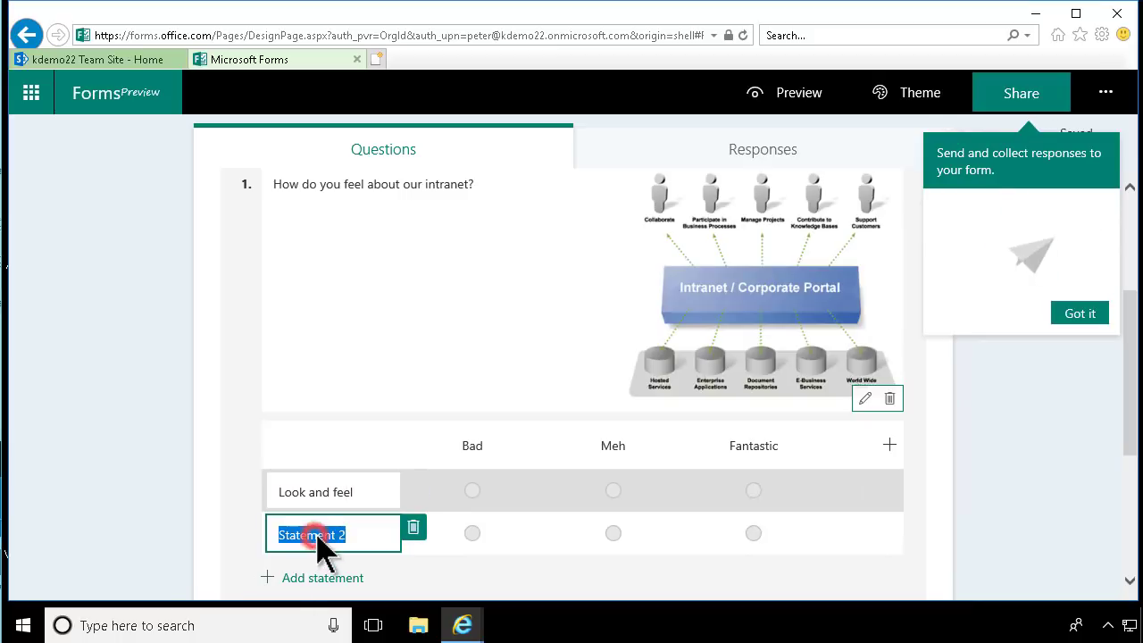
text(Discoverability)
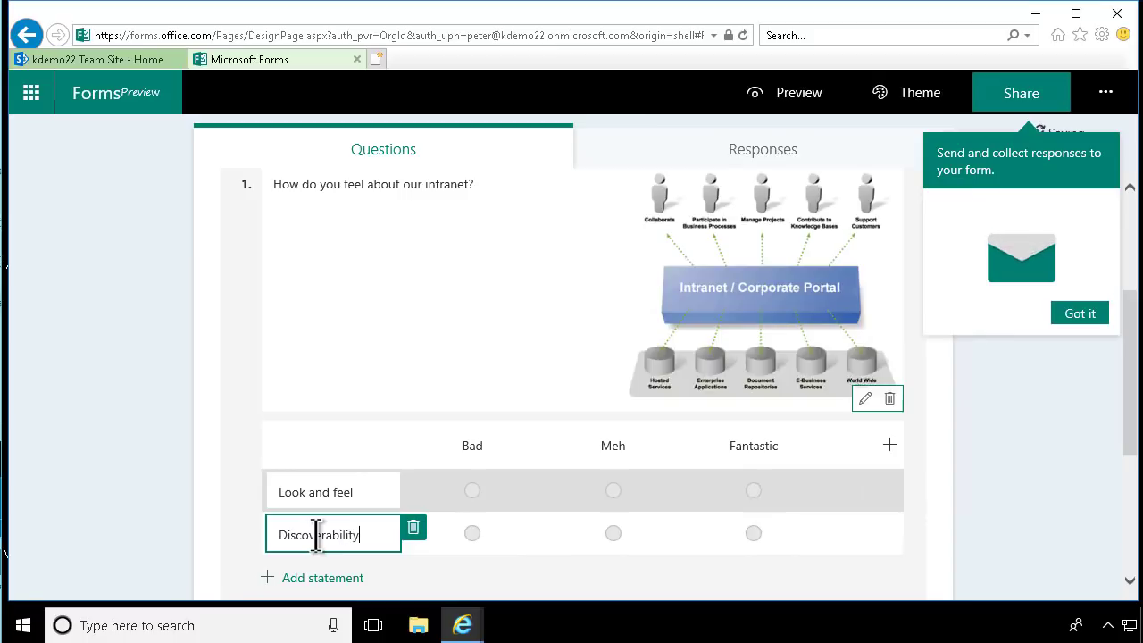
click(316, 577)
text(Usability)
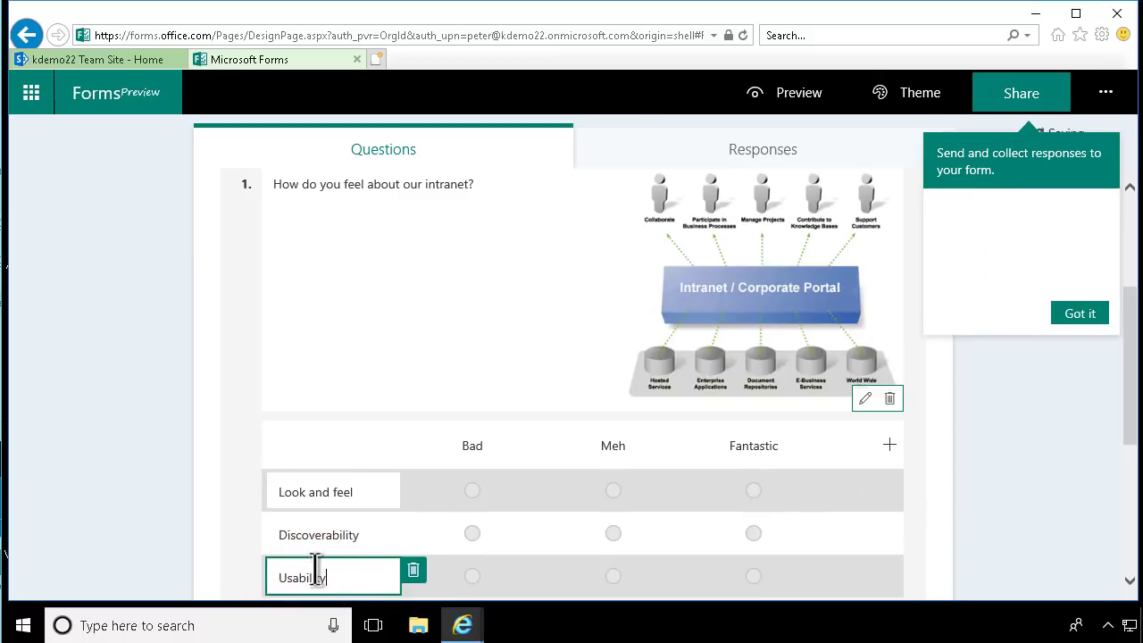
scroll(655, 517, down, 3)
click(780, 550)
Add a choice question with the text "What kind of SharePoint user are you?"
scroll(553, 500, down, 3)
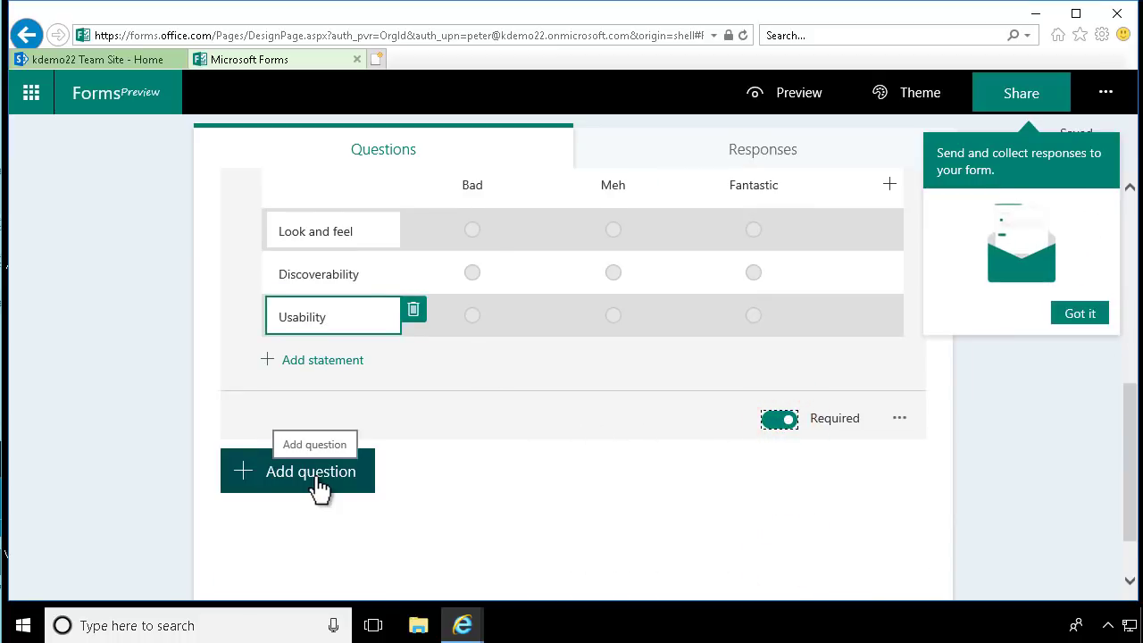
click(320, 486)
click(343, 473)
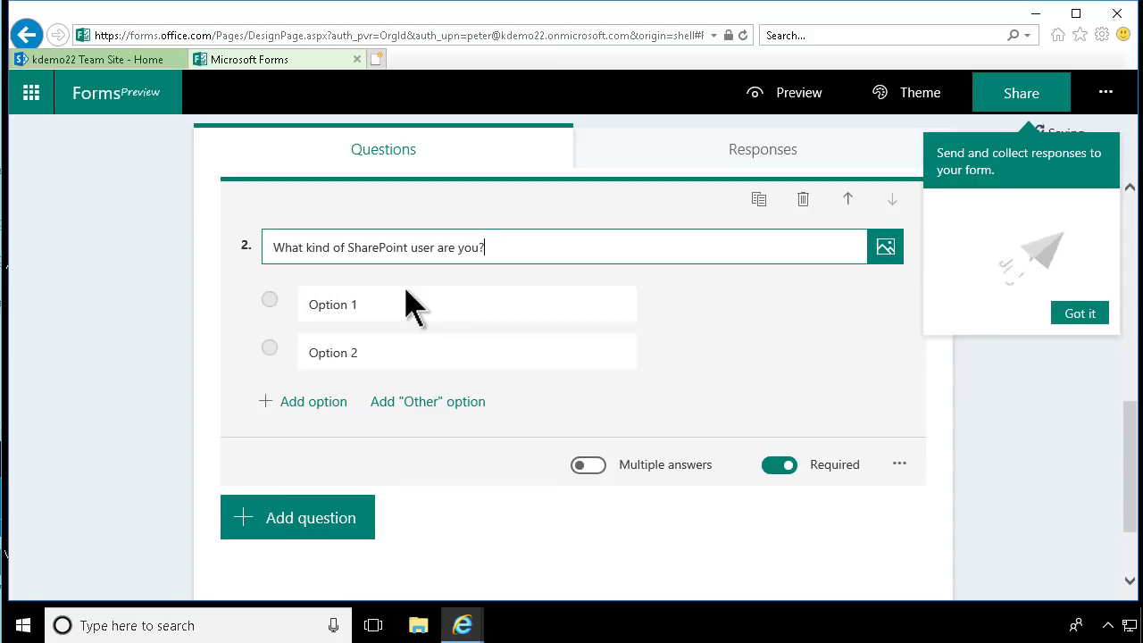
Give the second question the options User, Developer and Admin, and allow multiple answers
click(369, 304)
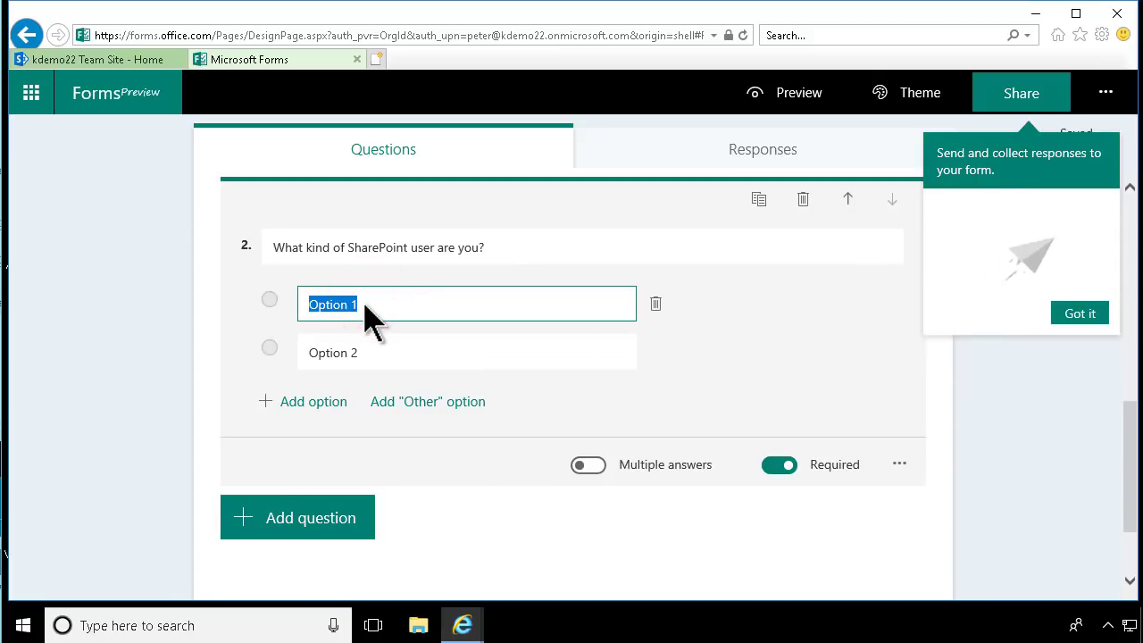
text(User)
click(434, 352)
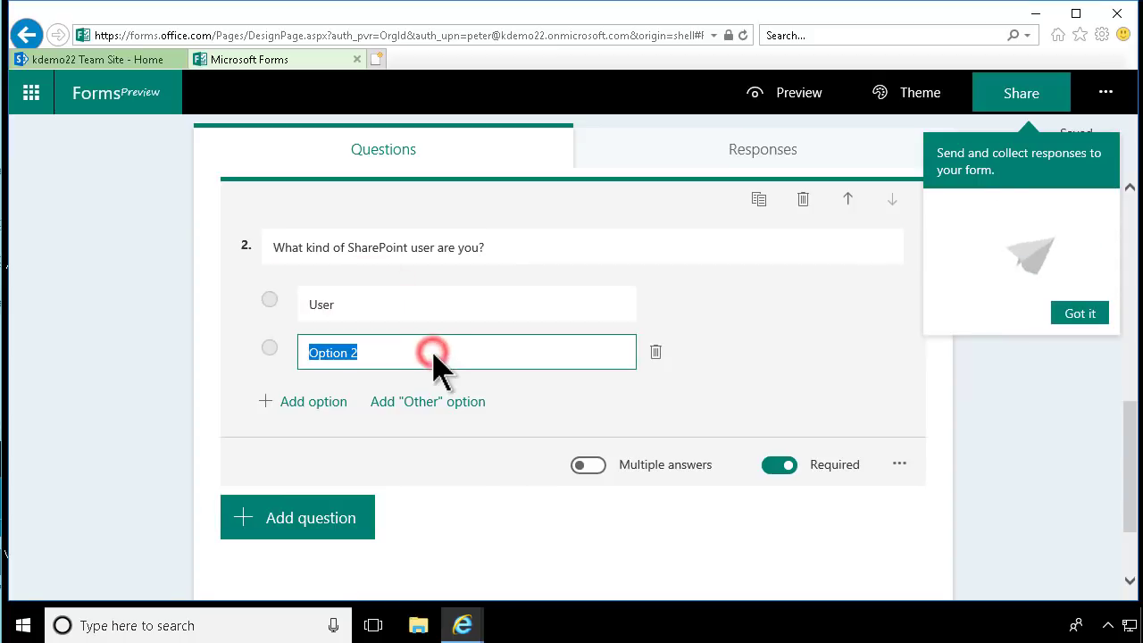
text(Developer)
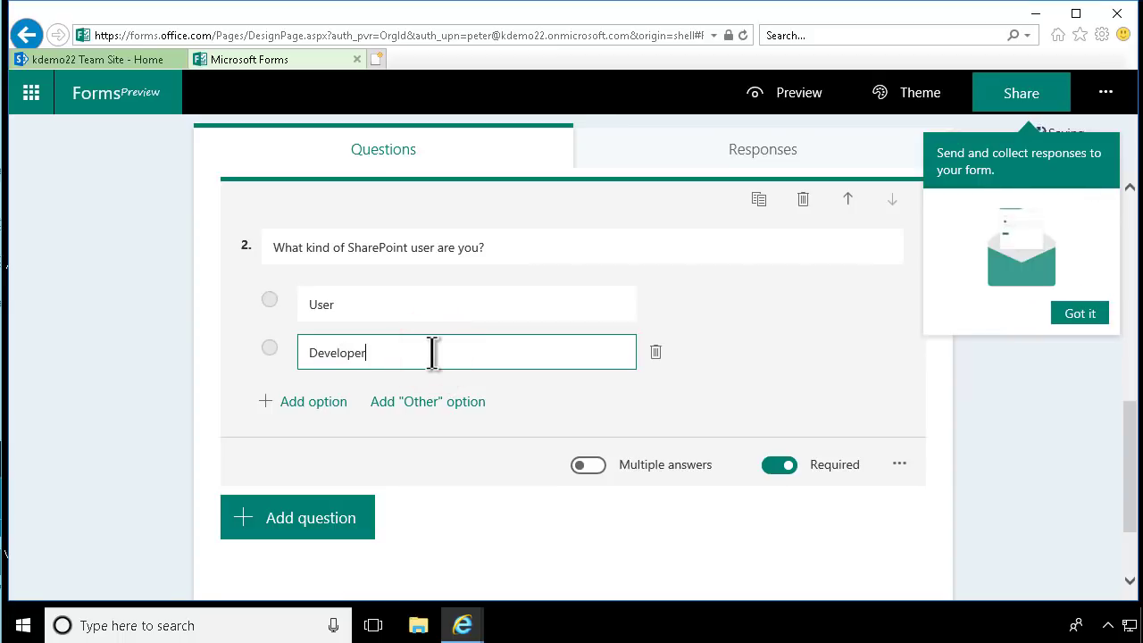
click(308, 403)
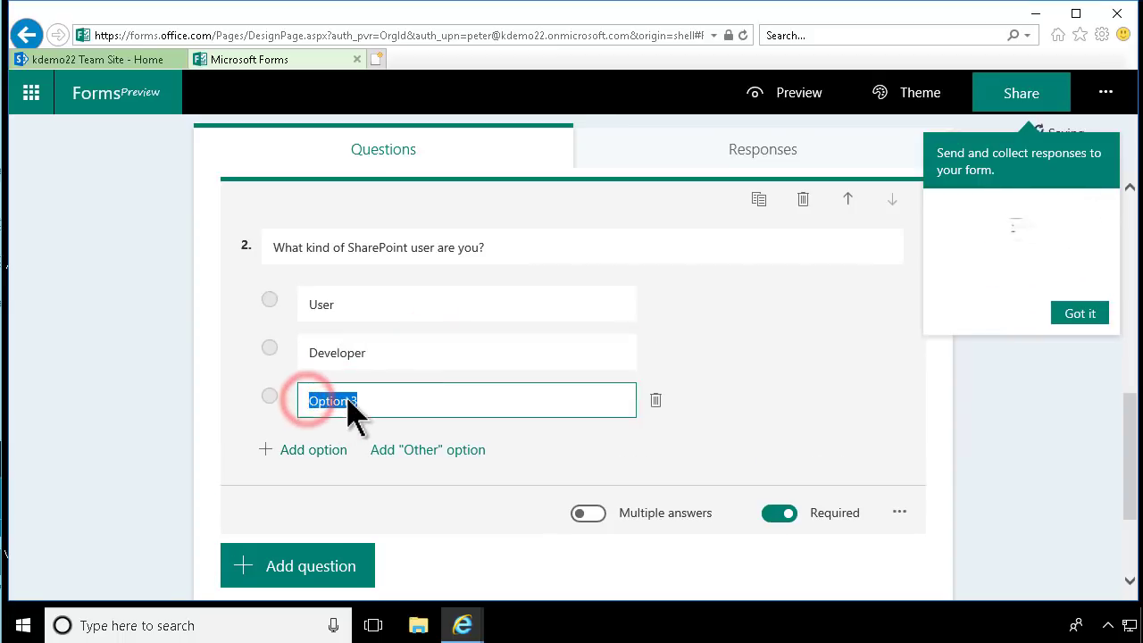
text(Admin)
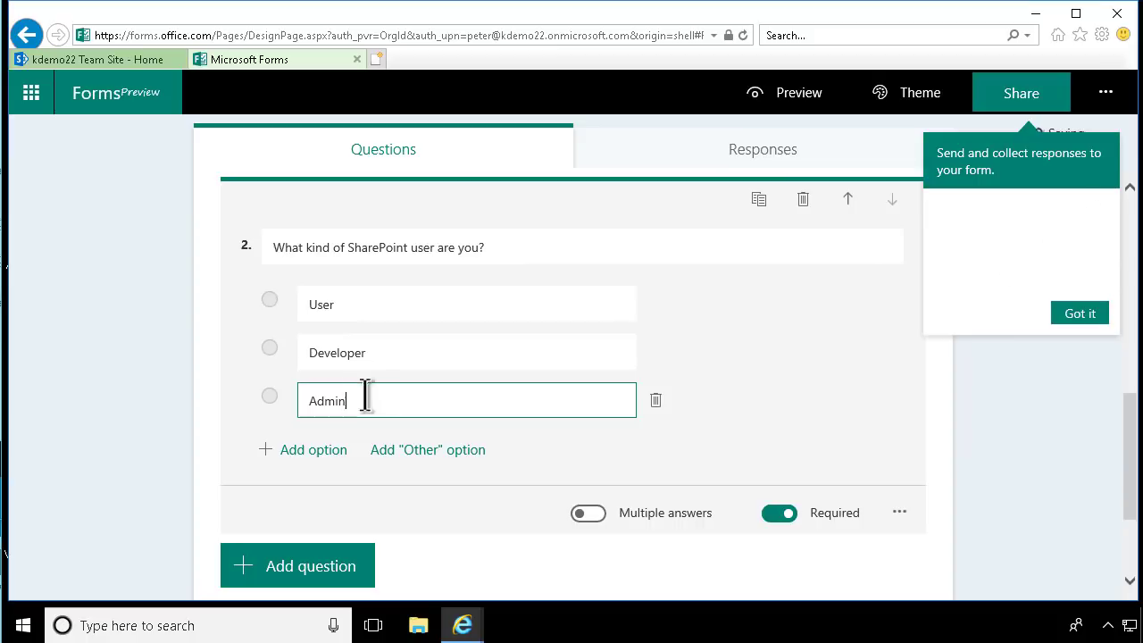
click(587, 515)
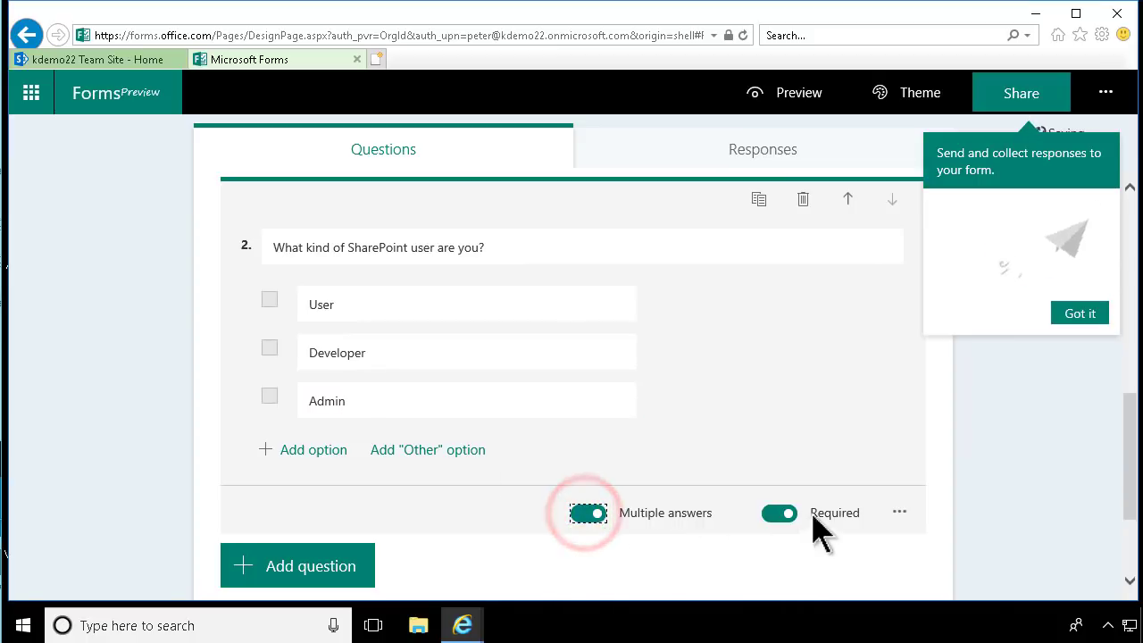
click(1079, 314)
scroll(637, 446, down, 1)
scroll(609, 467, up, 3)
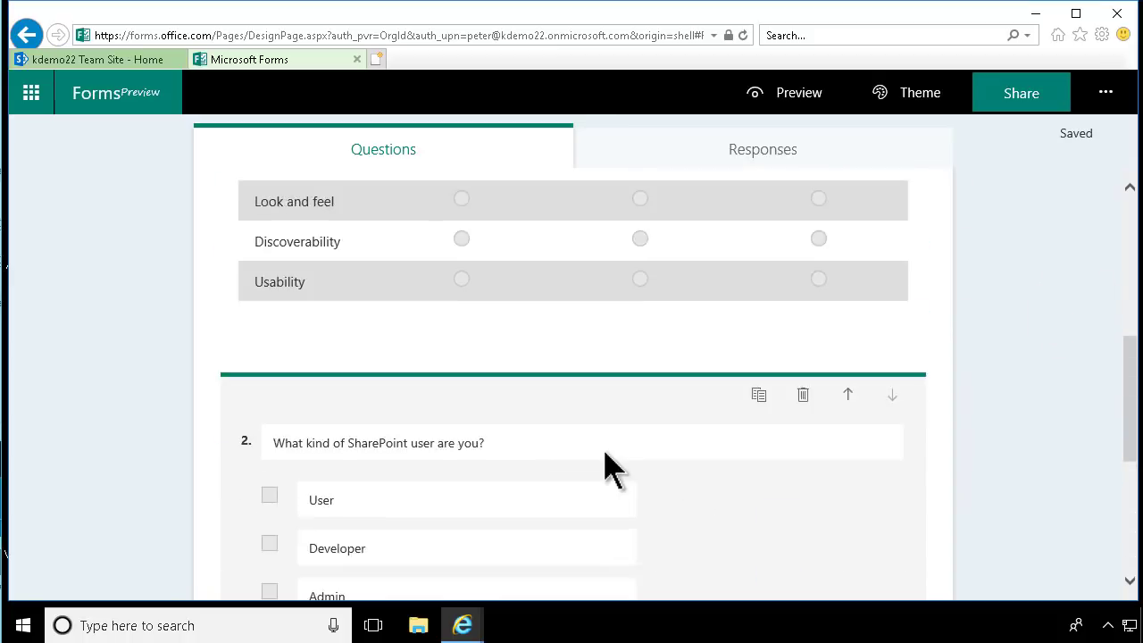
scroll(606, 464, up, 5)
scroll(606, 462, down, 2)
scroll(604, 462, up, 2)
scroll(612, 416, down, 3)
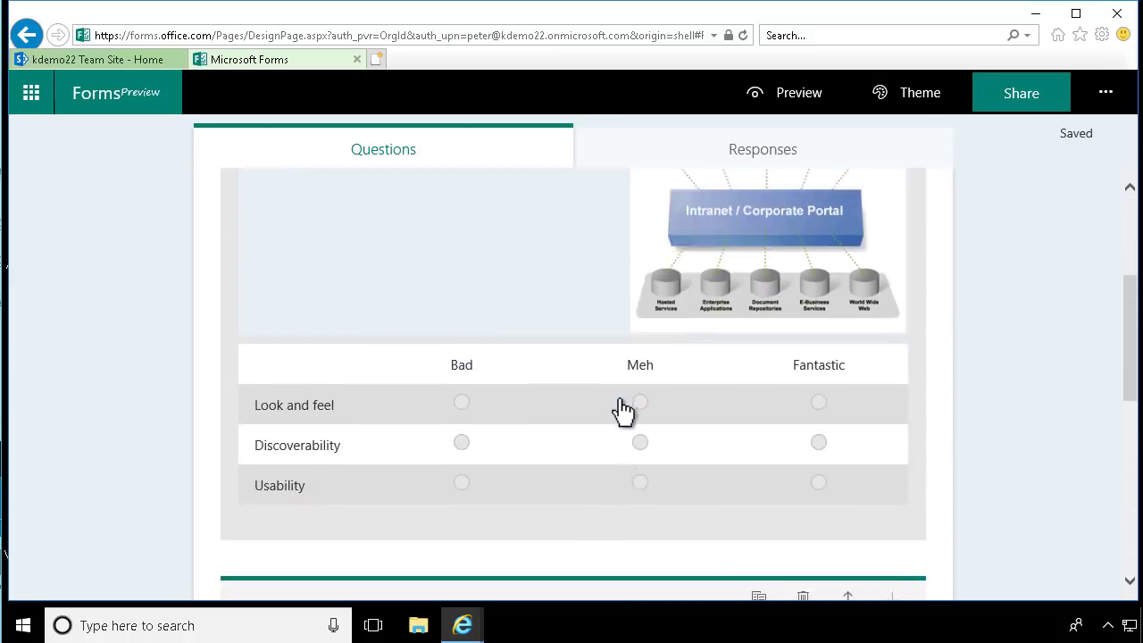
Preview the survey as a respondent and rate Discoverability as Meh and Usability as Fantastic in the Likert question
scroll(622, 406, down, 4)
scroll(635, 403, up, 2)
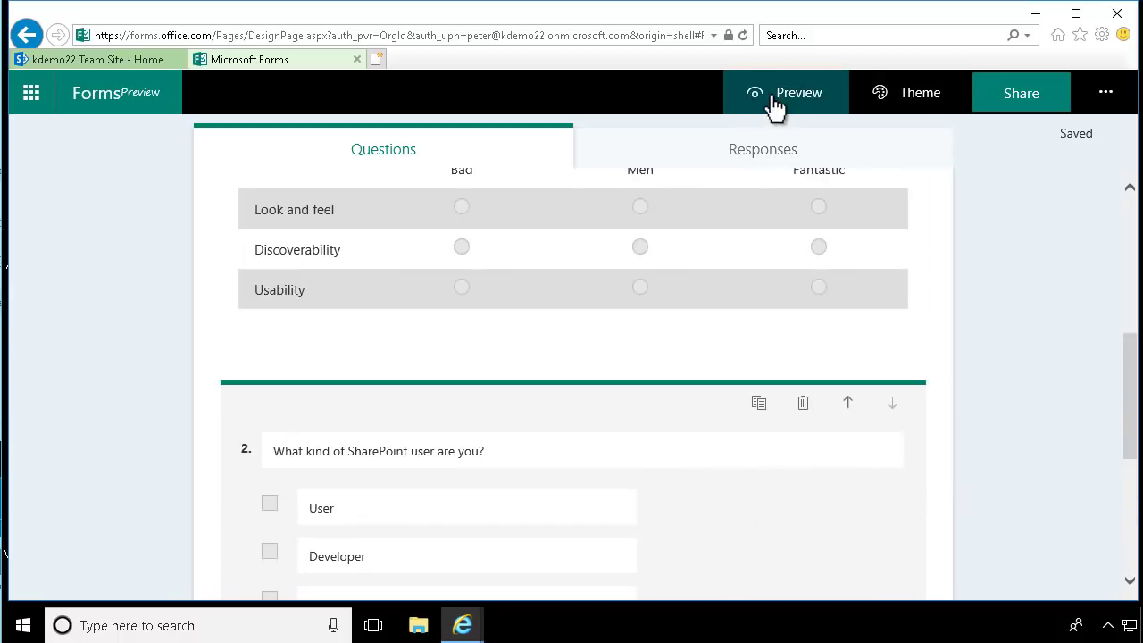
click(784, 94)
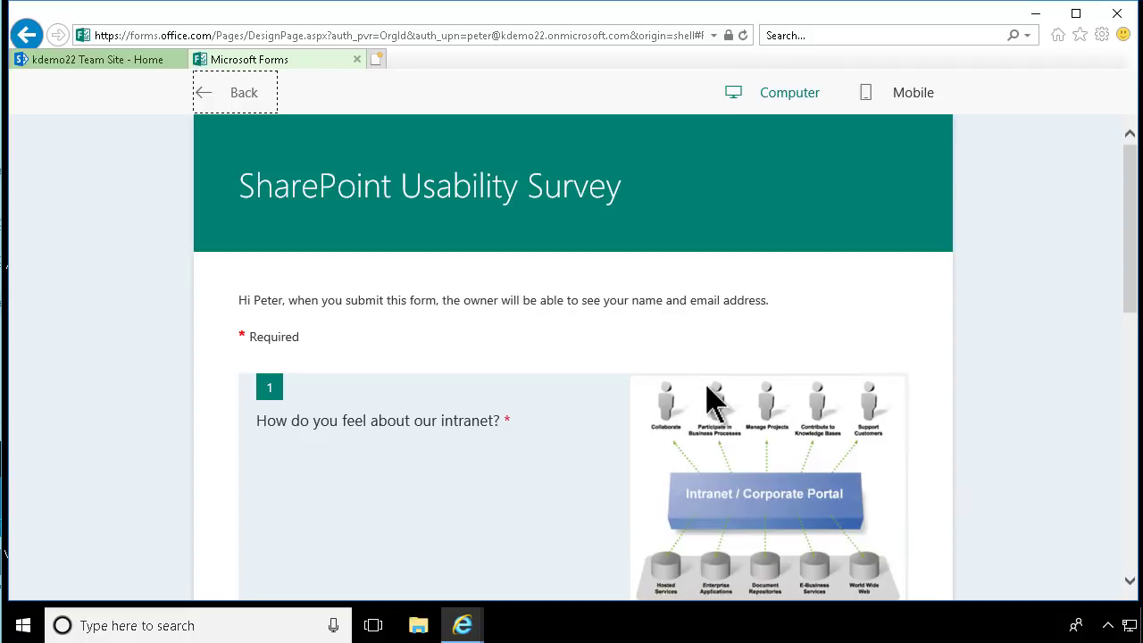
scroll(712, 402, down, 2)
scroll(710, 404, down, 1)
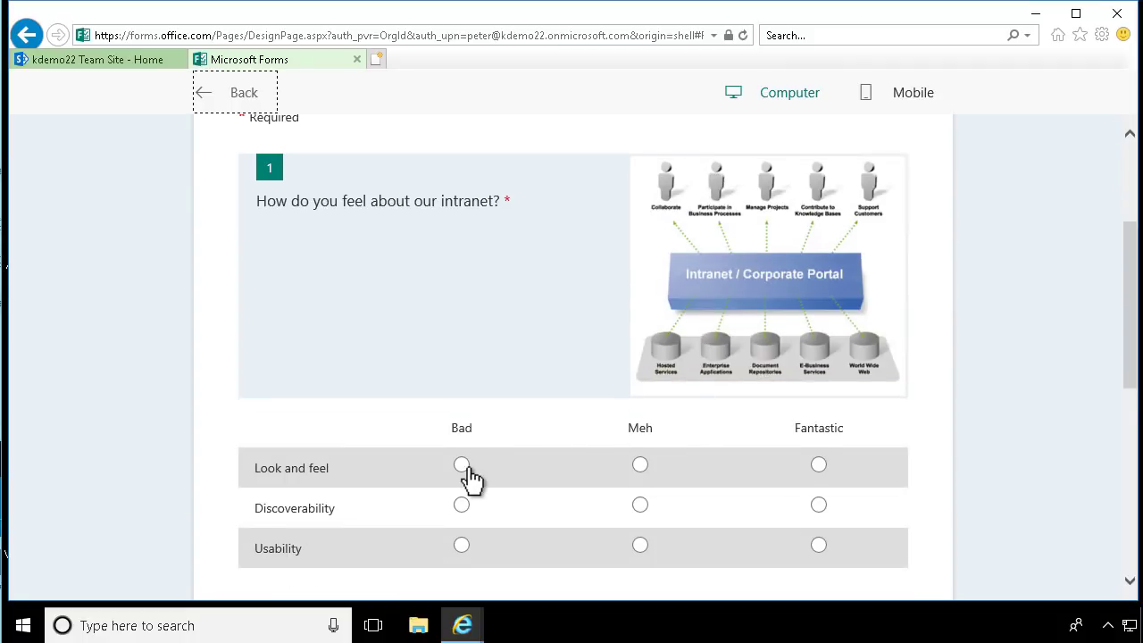
click(639, 505)
click(820, 546)
Choose User, Developer and Admin for the second question and try to submit the preview response
scroll(826, 554, down, 5)
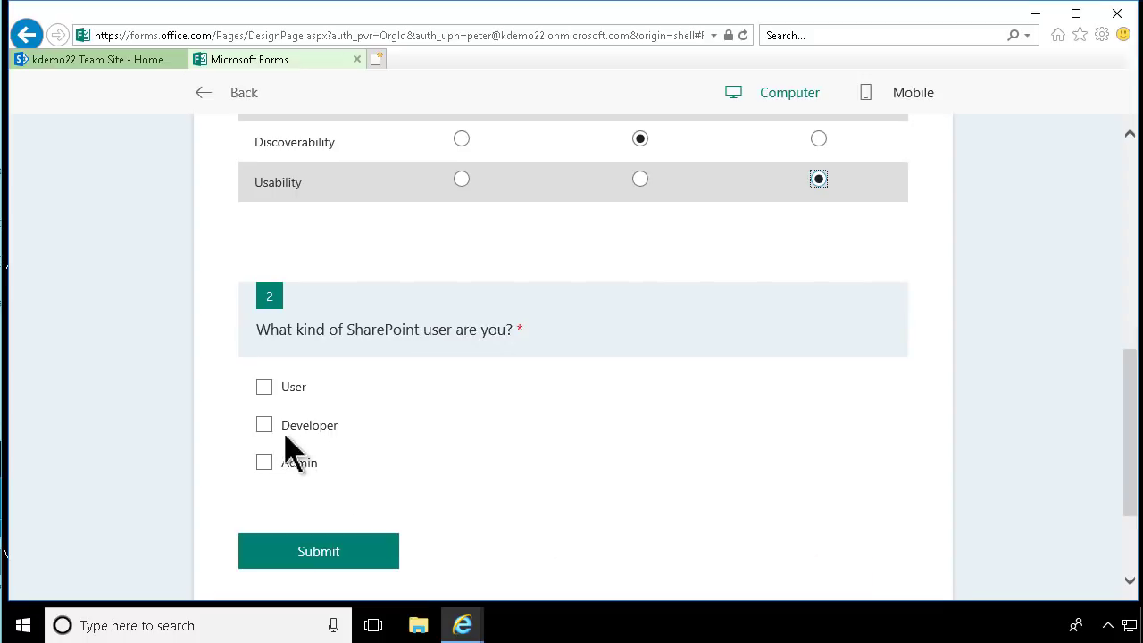
click(264, 387)
click(265, 432)
click(260, 459)
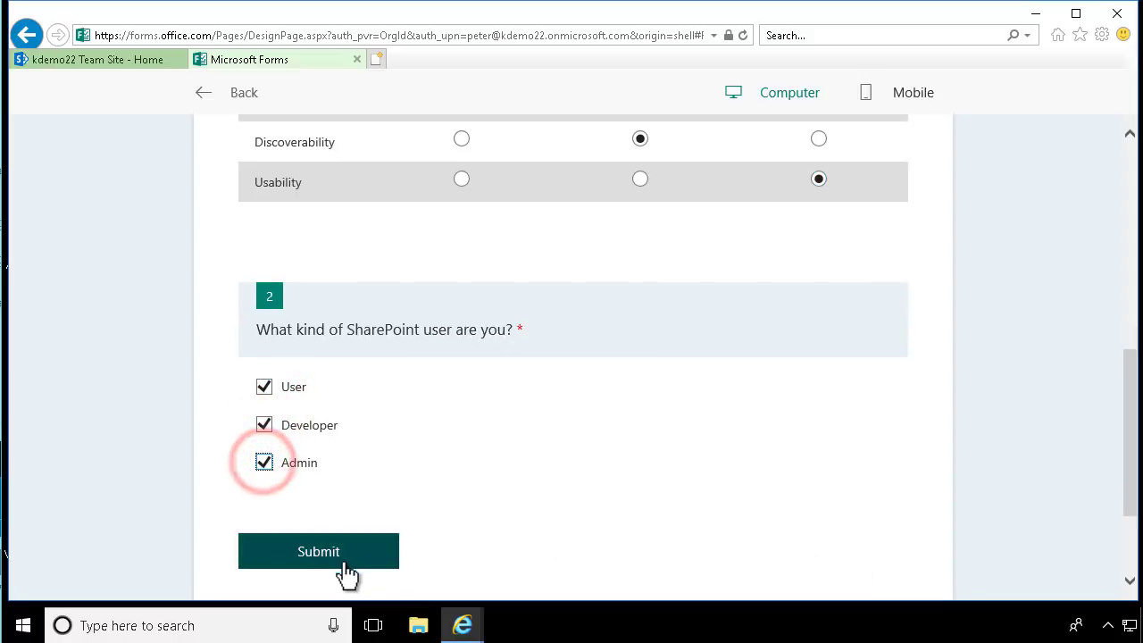
click(344, 561)
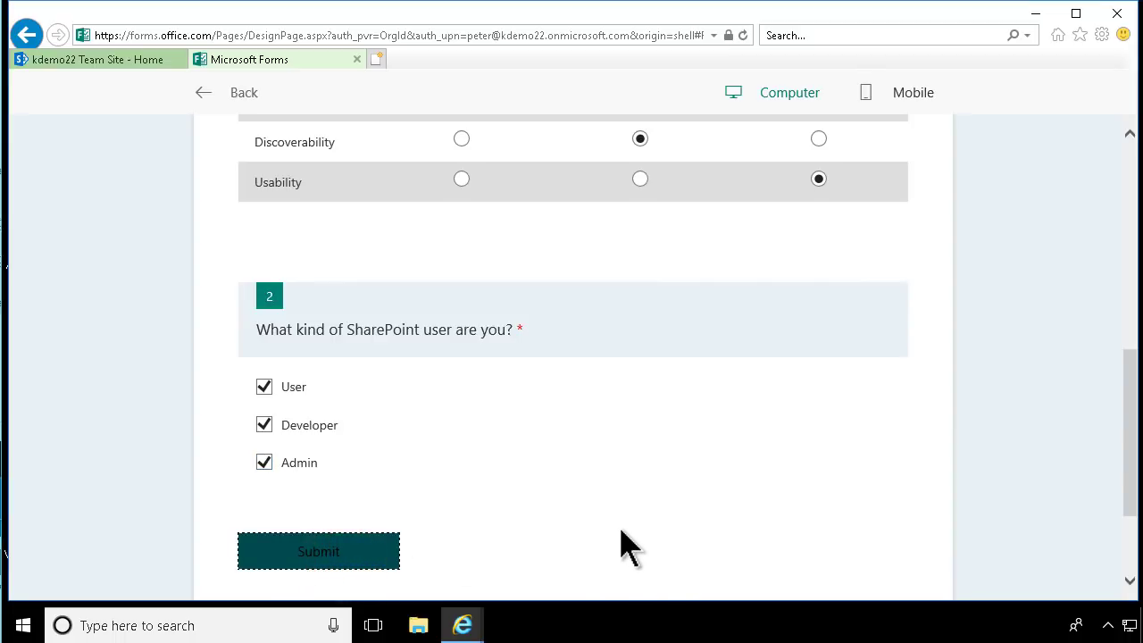
Check the survey's mobile preview from its heading and return to editing the form
scroll(612, 530, down, 2)
scroll(616, 531, up, 8)
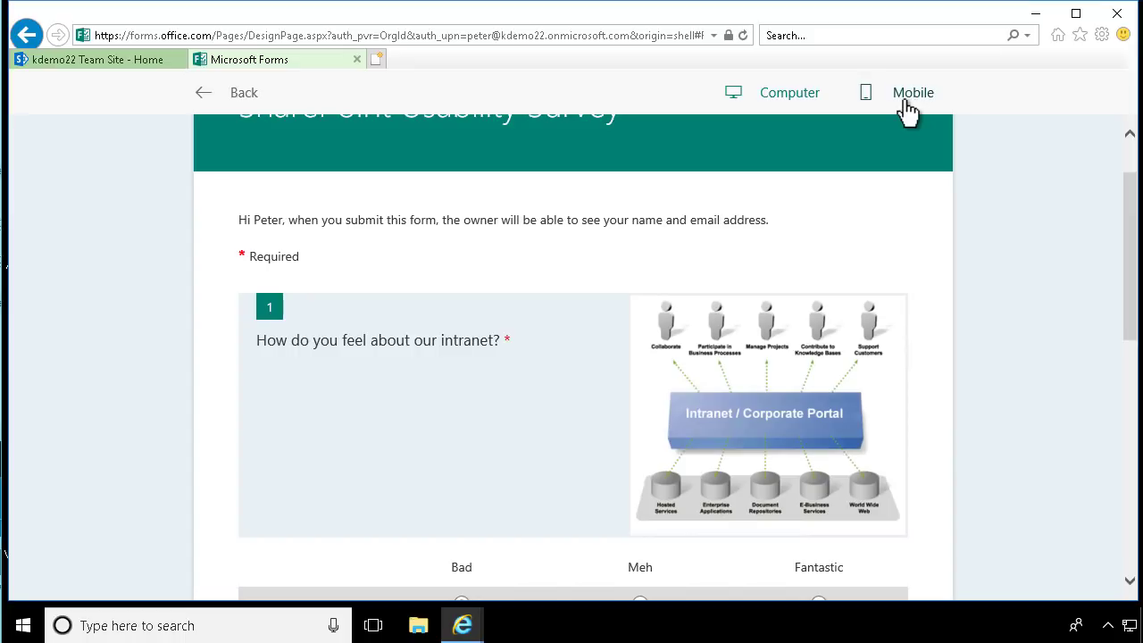
click(908, 98)
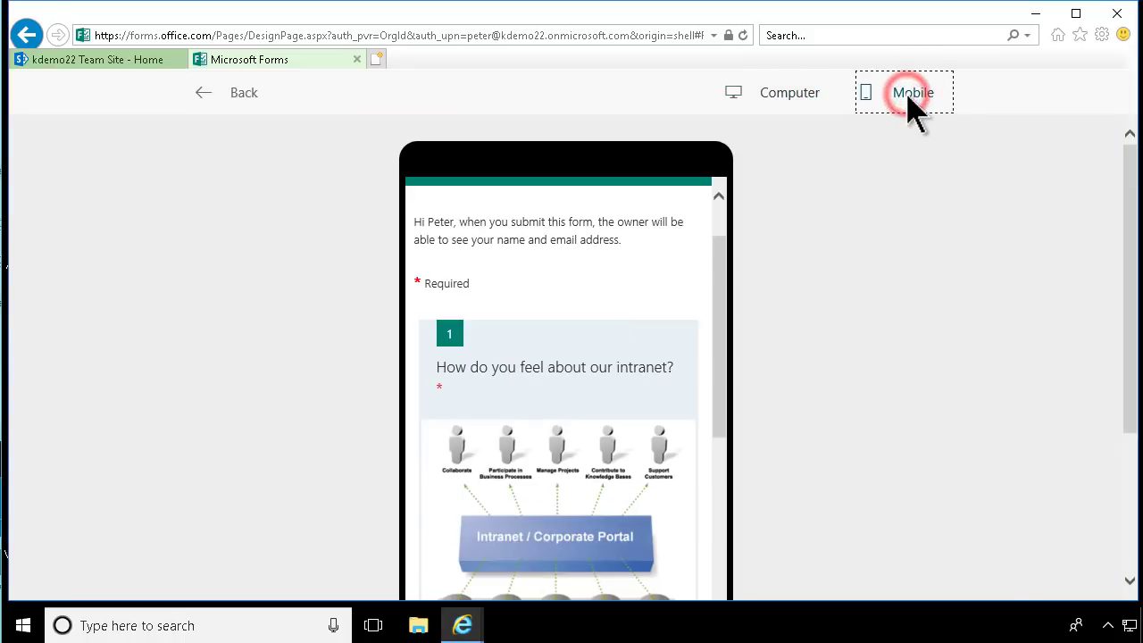
drag(716, 255, 709, 173)
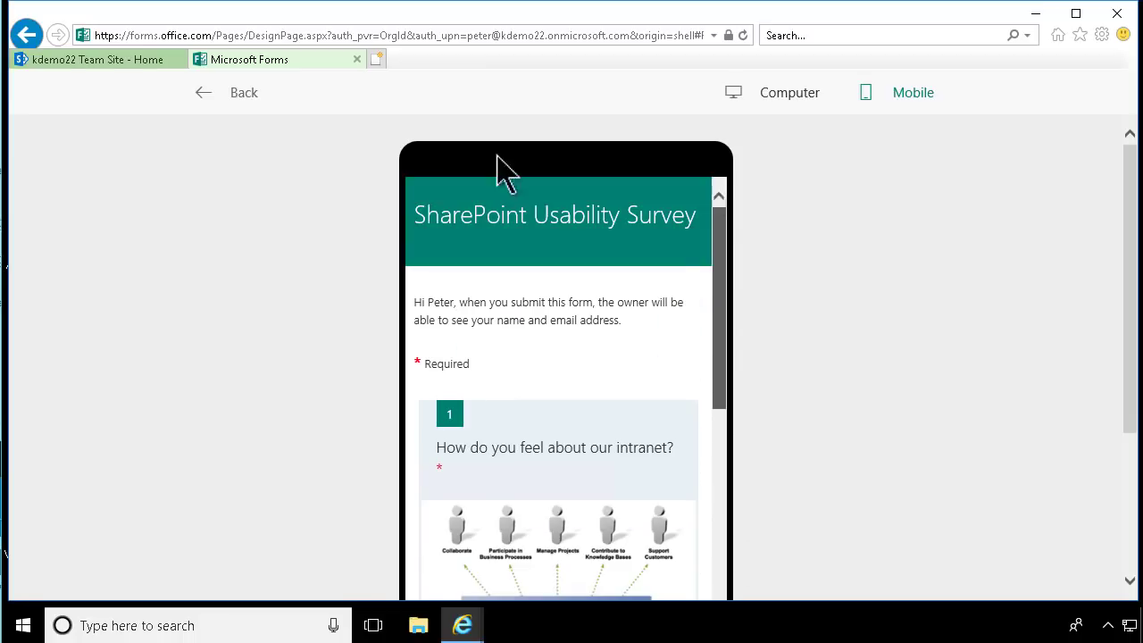
click(237, 89)
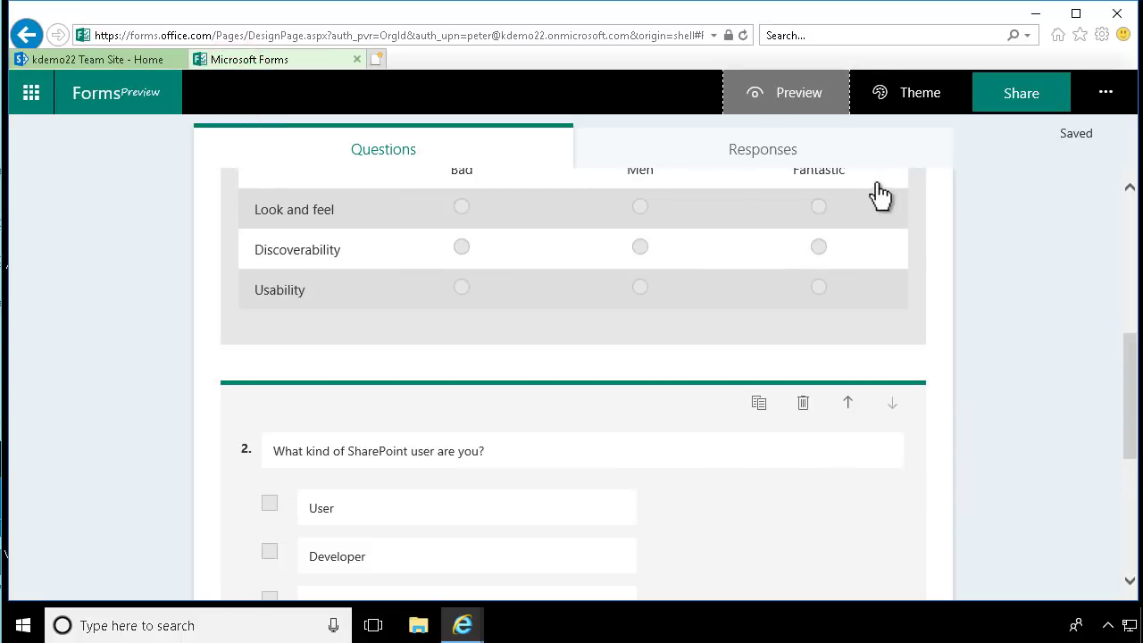
Show the form's responses overview and copy the sharing link for people in the organization
click(791, 152)
click(1011, 99)
click(1091, 272)
click(616, 357)
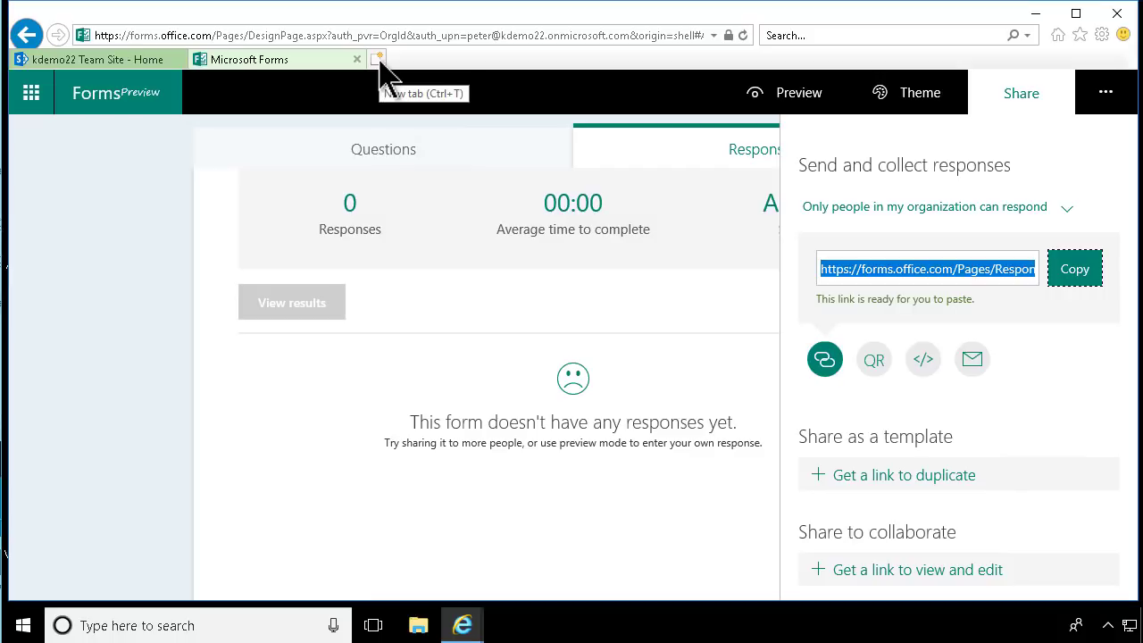
Switch to Google Chrome and load the copied survey response link
click(25, 625)
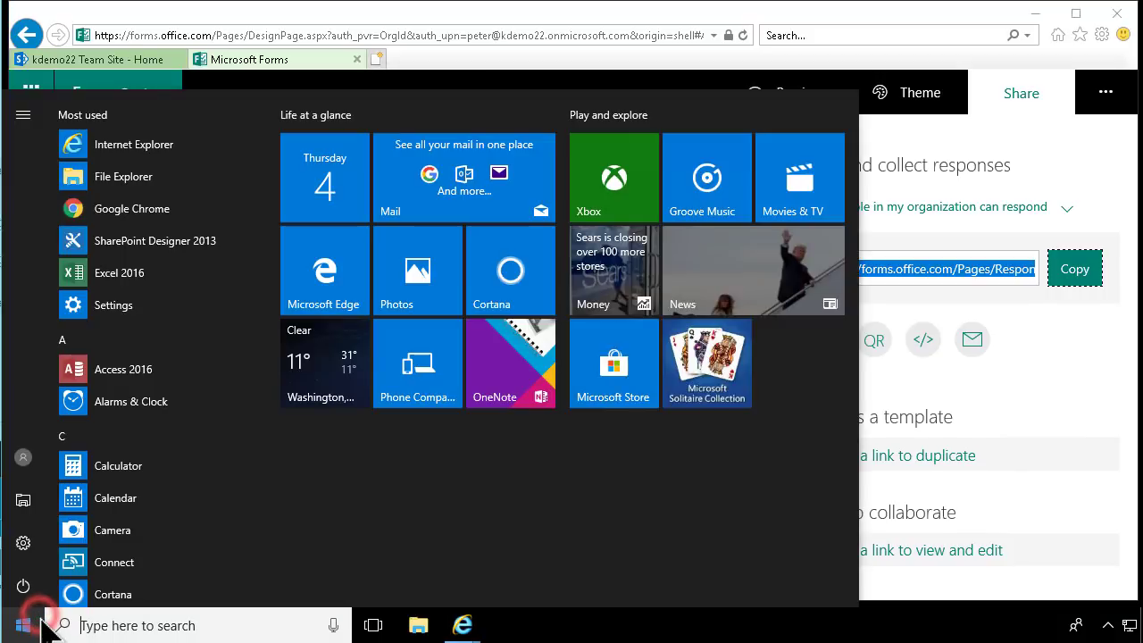
text(cho)
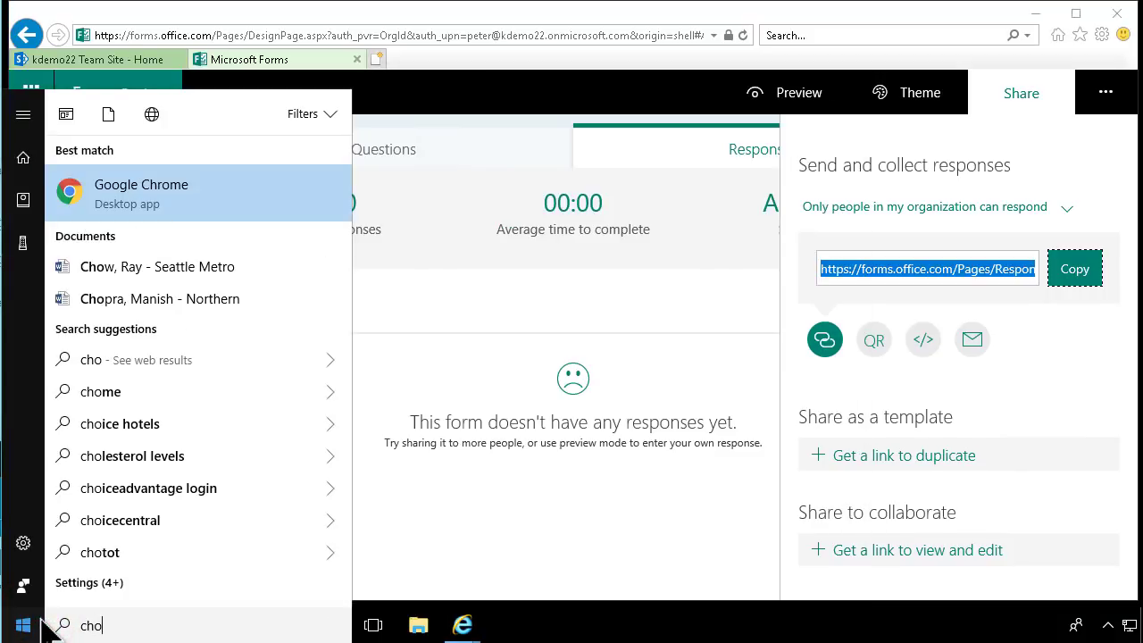
key(BackSpace)
text(rom)
key(Return)
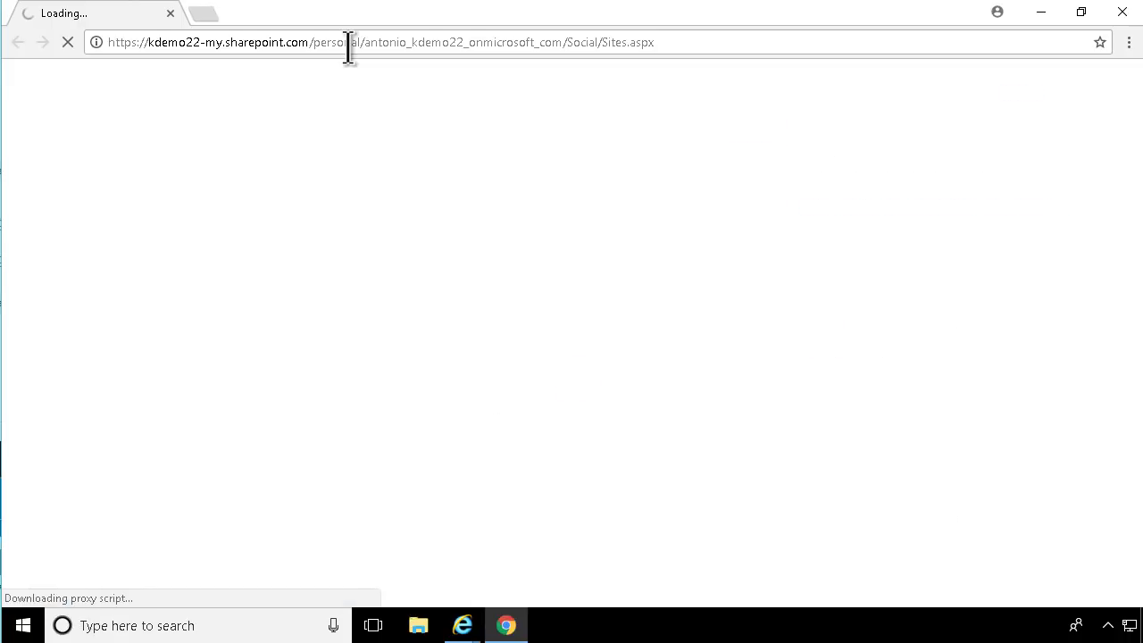
click(349, 45)
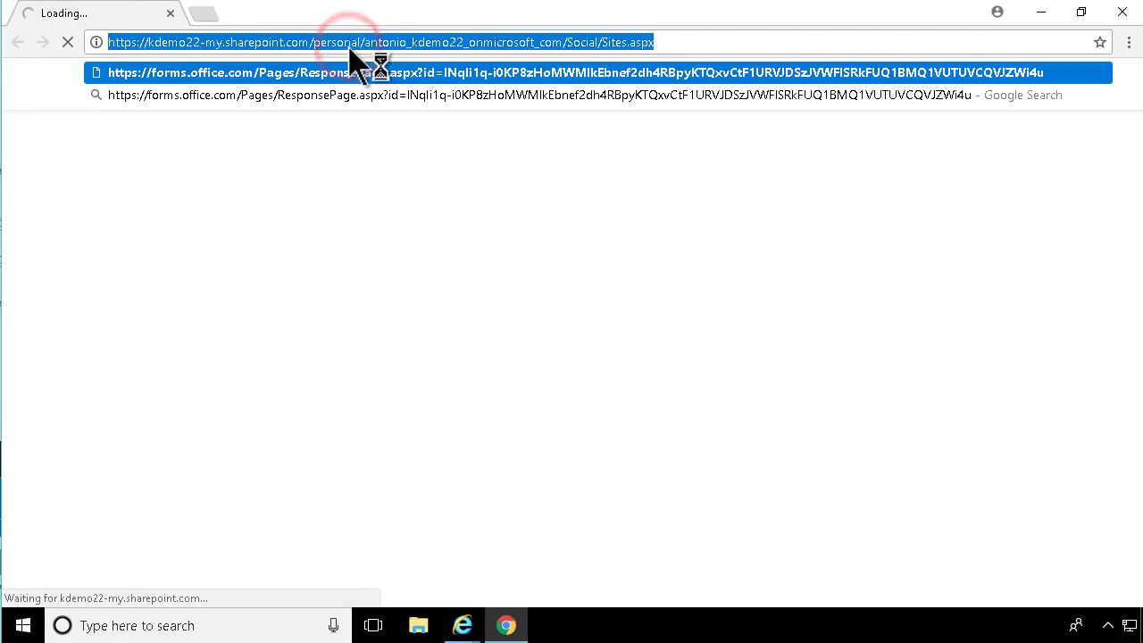
key(ctrl+v)
key(Return)
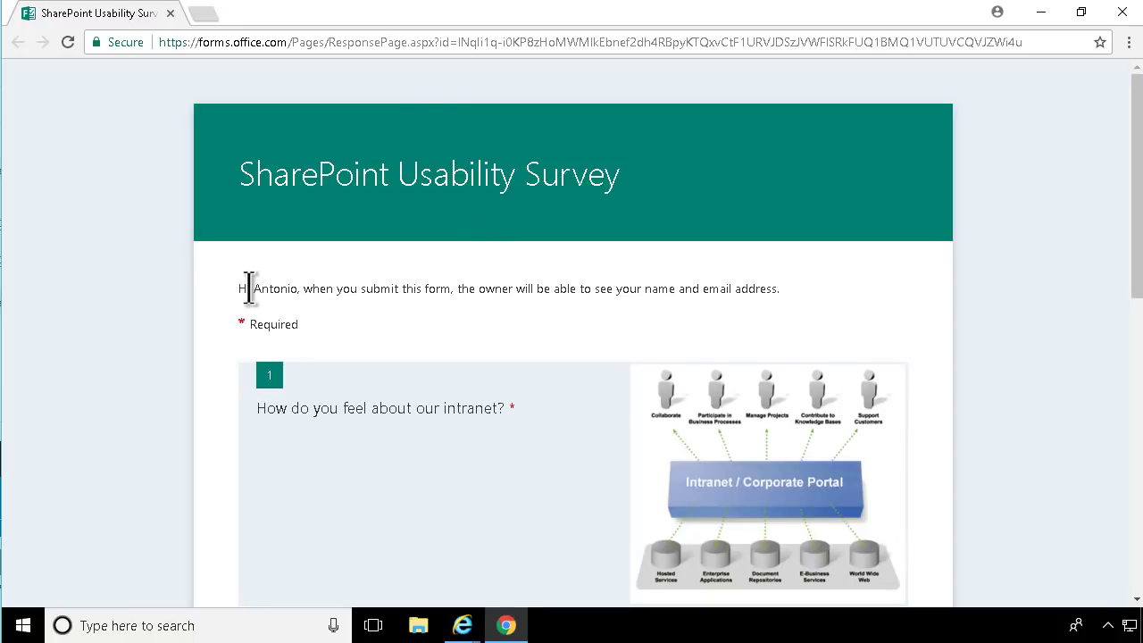
Rate Look and feel as Bad, Discoverability as Meh and Usability as Fantastic in the live survey
drag(255, 288, 294, 289)
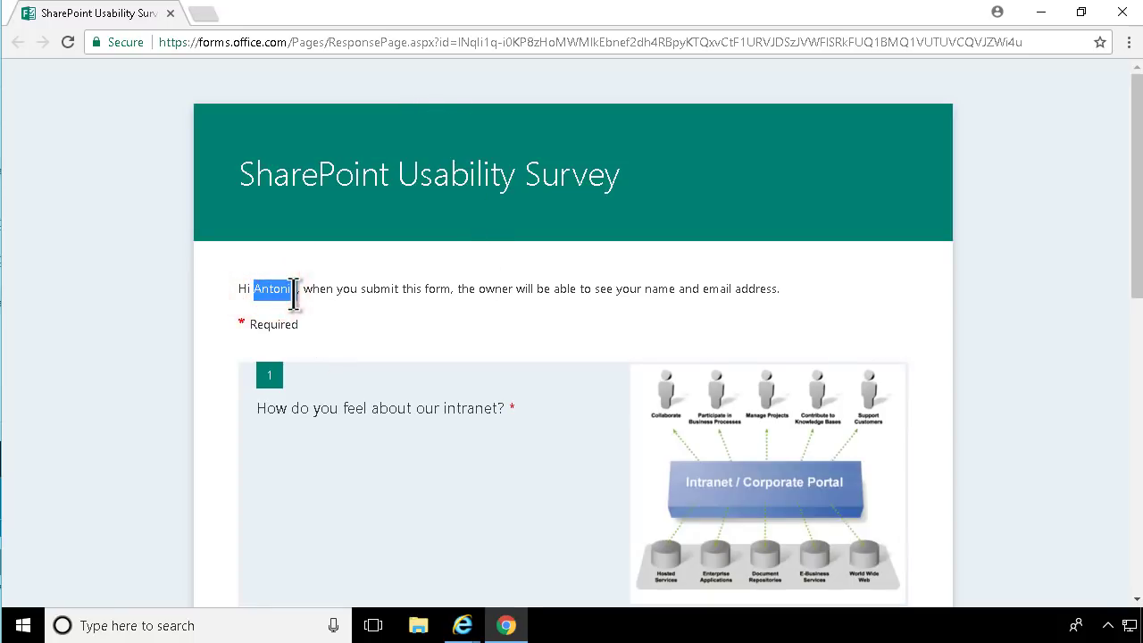
scroll(500, 410, down, 3)
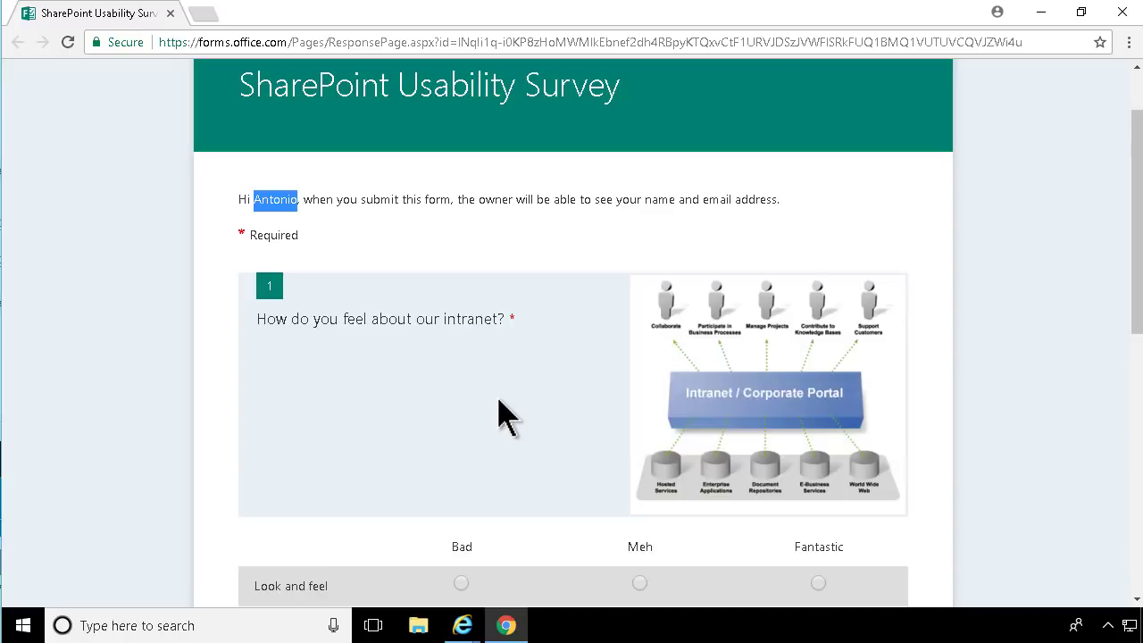
click(639, 443)
click(817, 487)
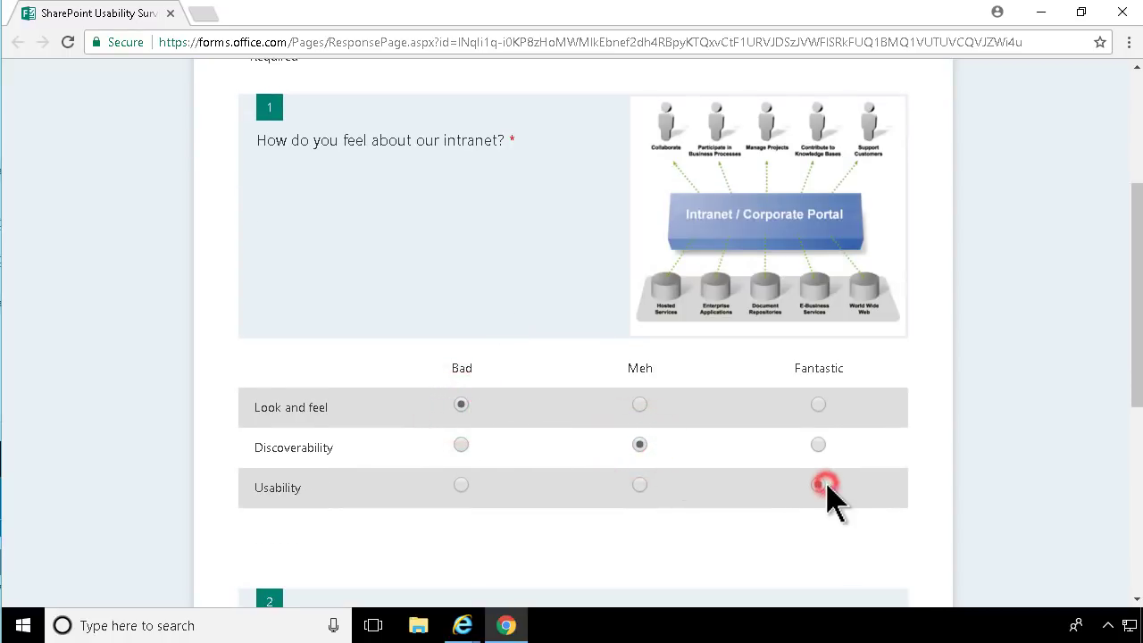
Choose User as the kind of SharePoint user and submit the survey response
scroll(469, 447, down, 3)
click(262, 424)
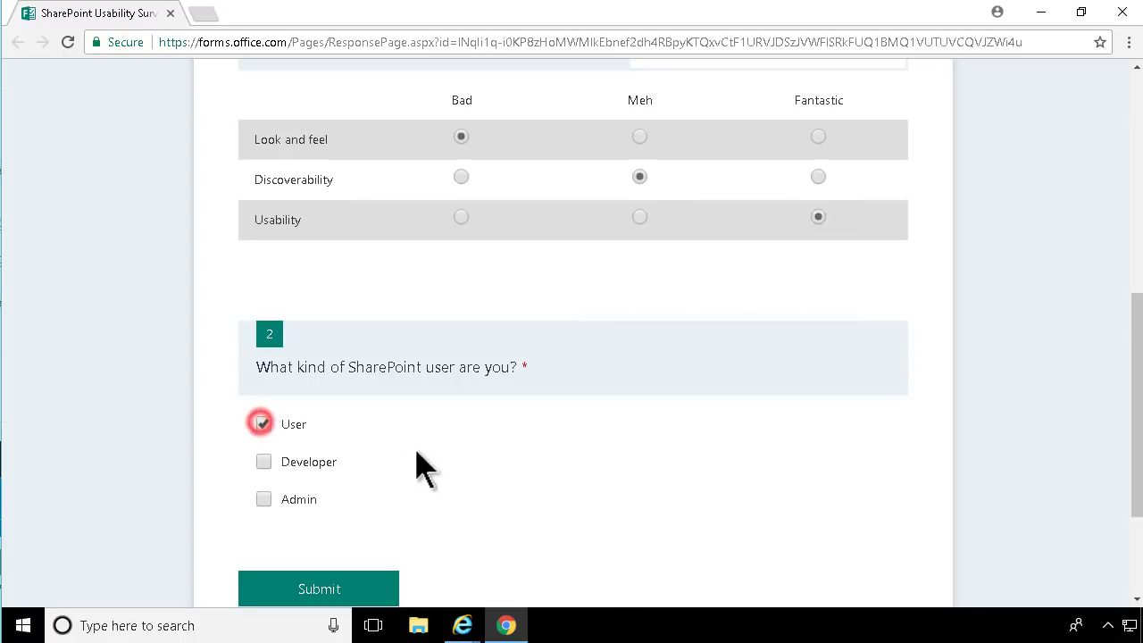
scroll(378, 454, down, 2)
click(320, 413)
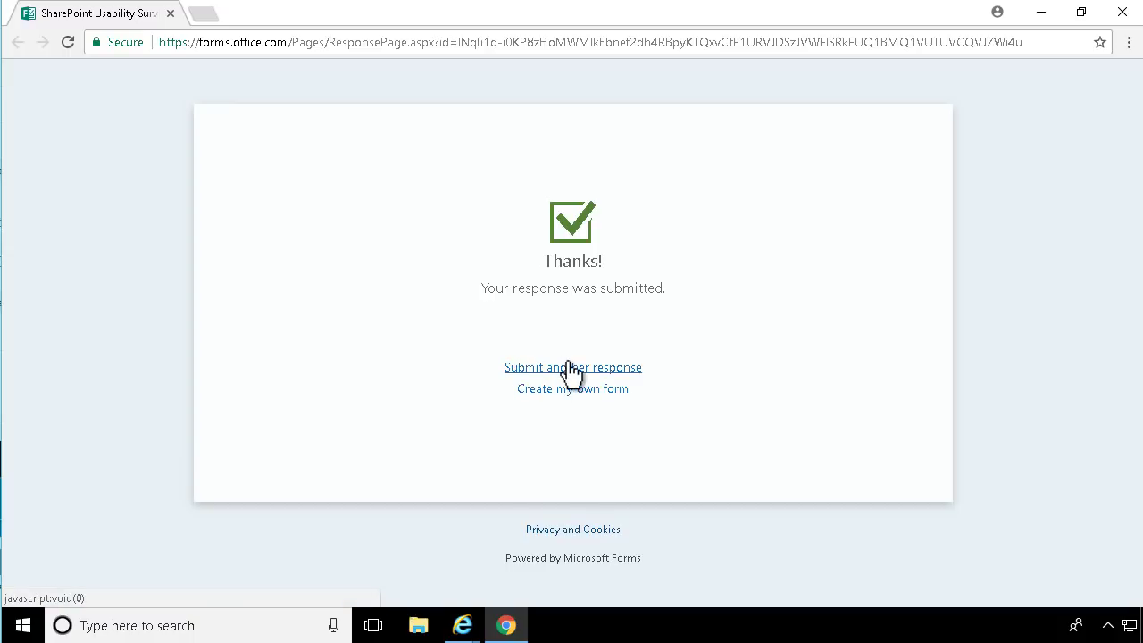
Switch back to Microsoft Forms in Internet Explorer, dismiss the sharing options and review the response summary and both questions' charts
click(461, 622)
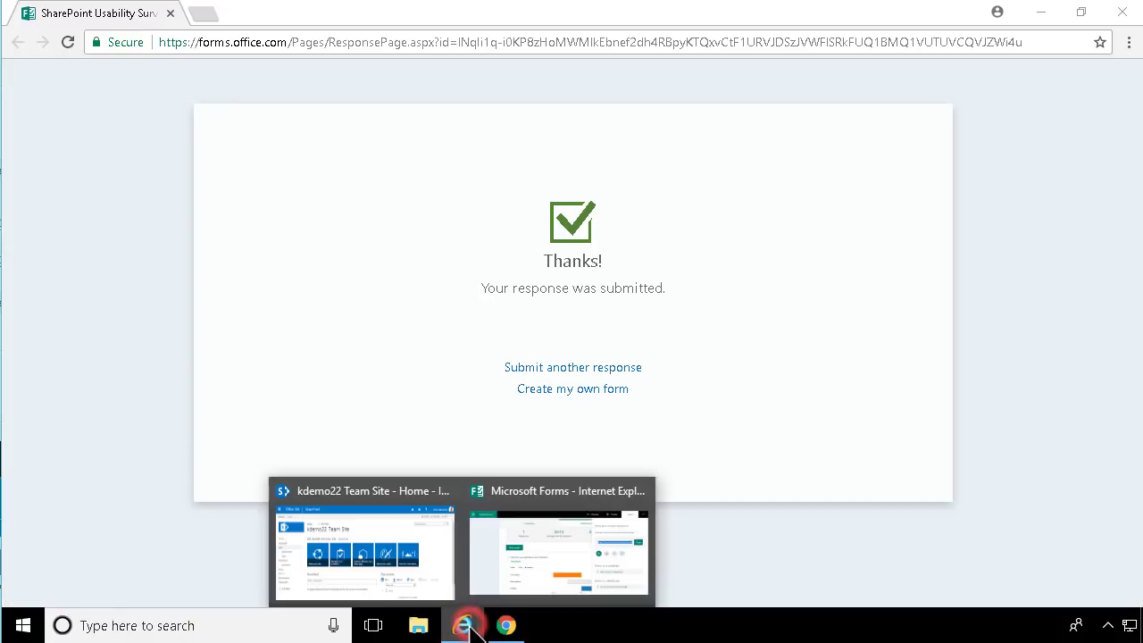
click(523, 558)
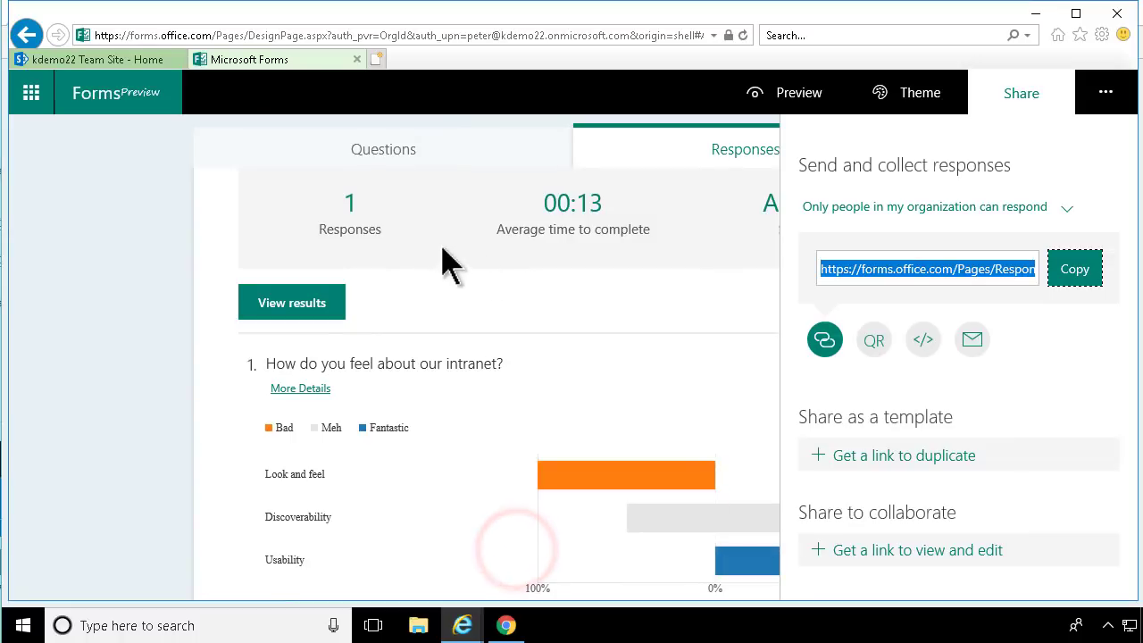
click(192, 224)
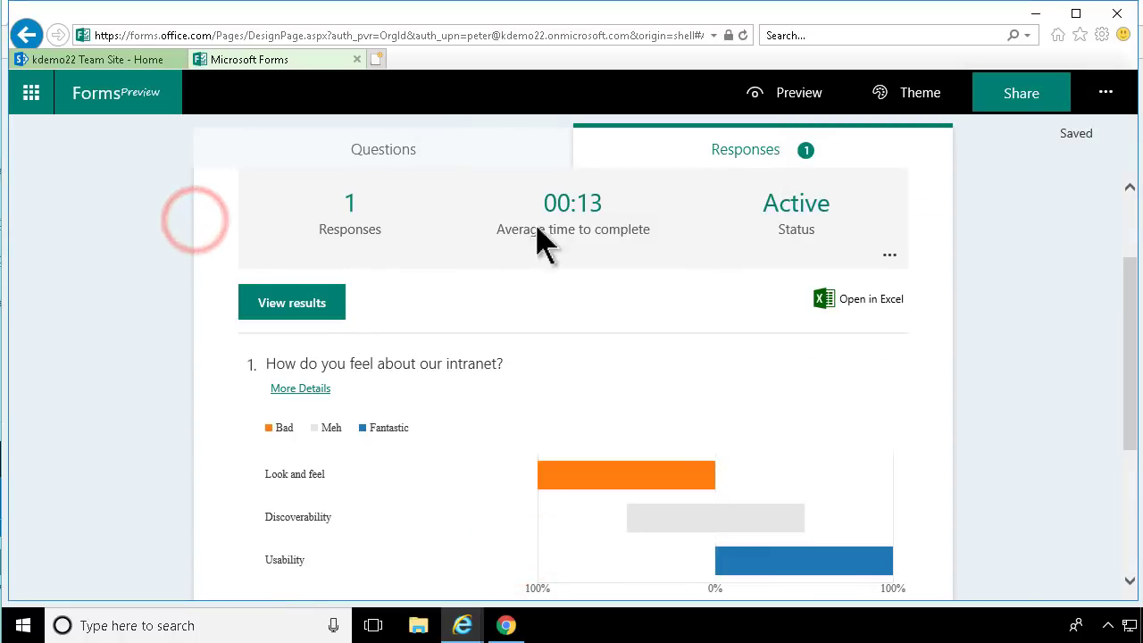
scroll(440, 437, down, 3)
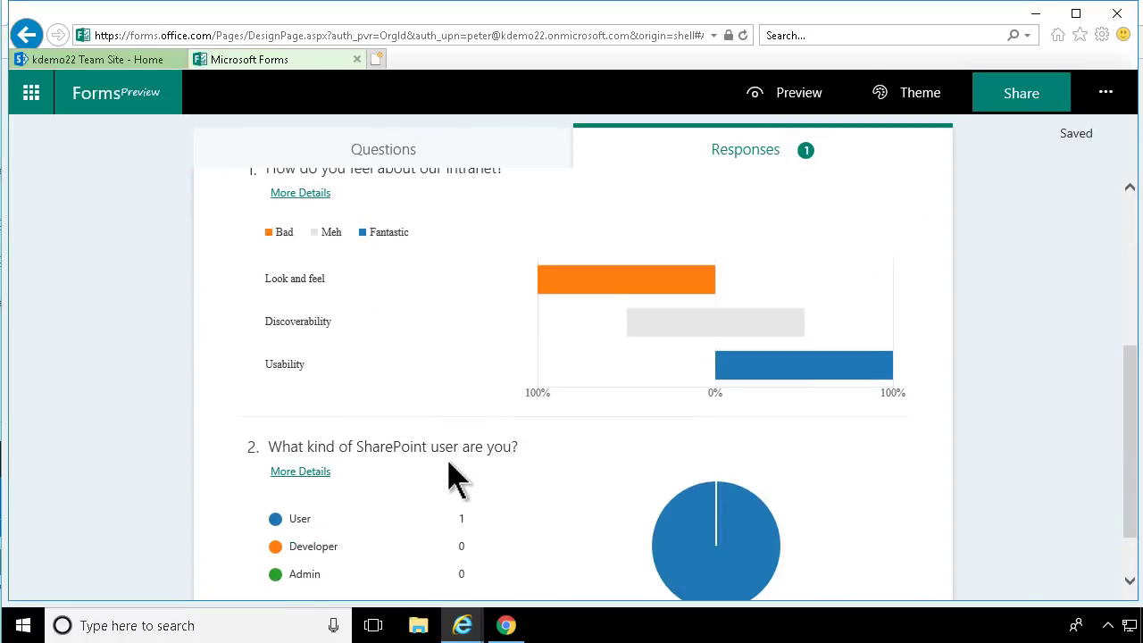
scroll(453, 479, up, 2)
scroll(452, 479, down, 3)
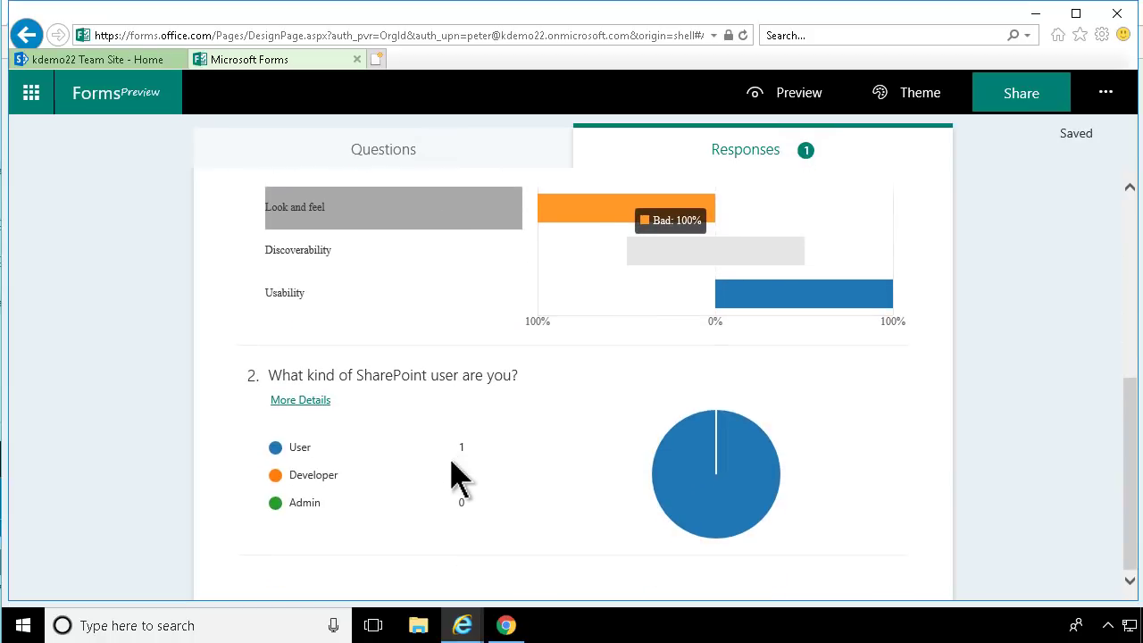
scroll(451, 479, up, 5)
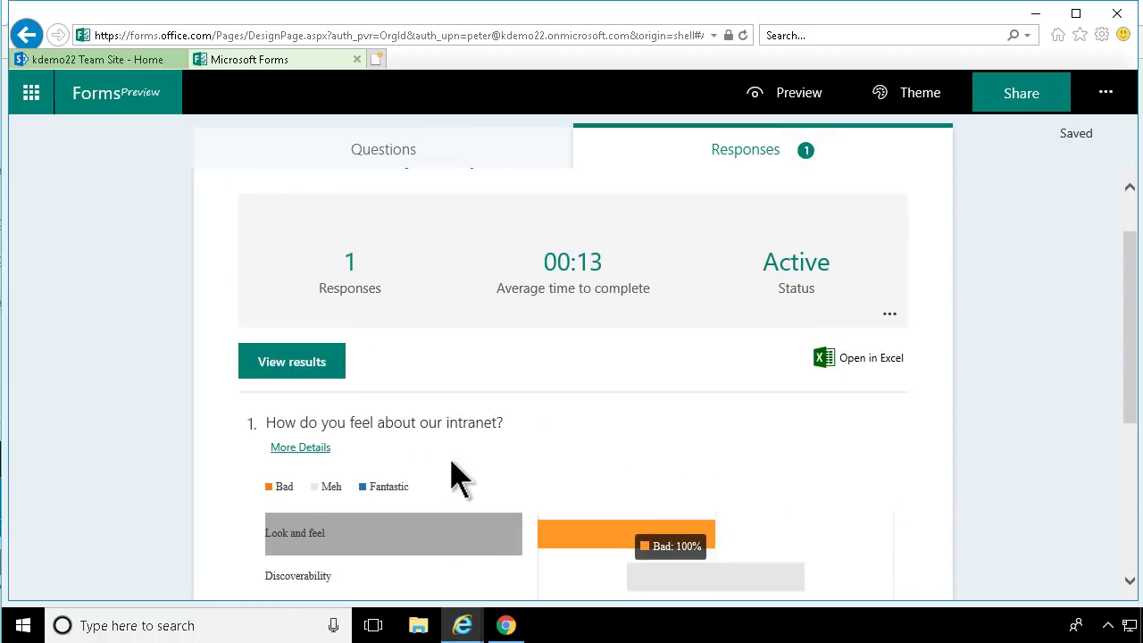
Open the collected survey responses in Excel and enable editing of the workbook
click(868, 357)
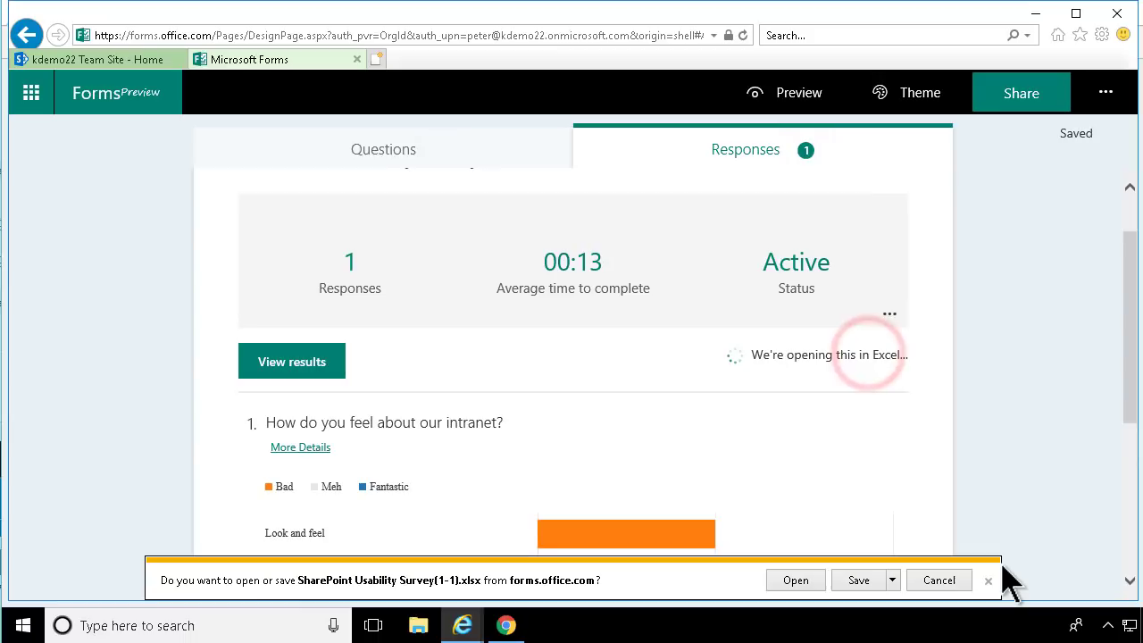
click(786, 581)
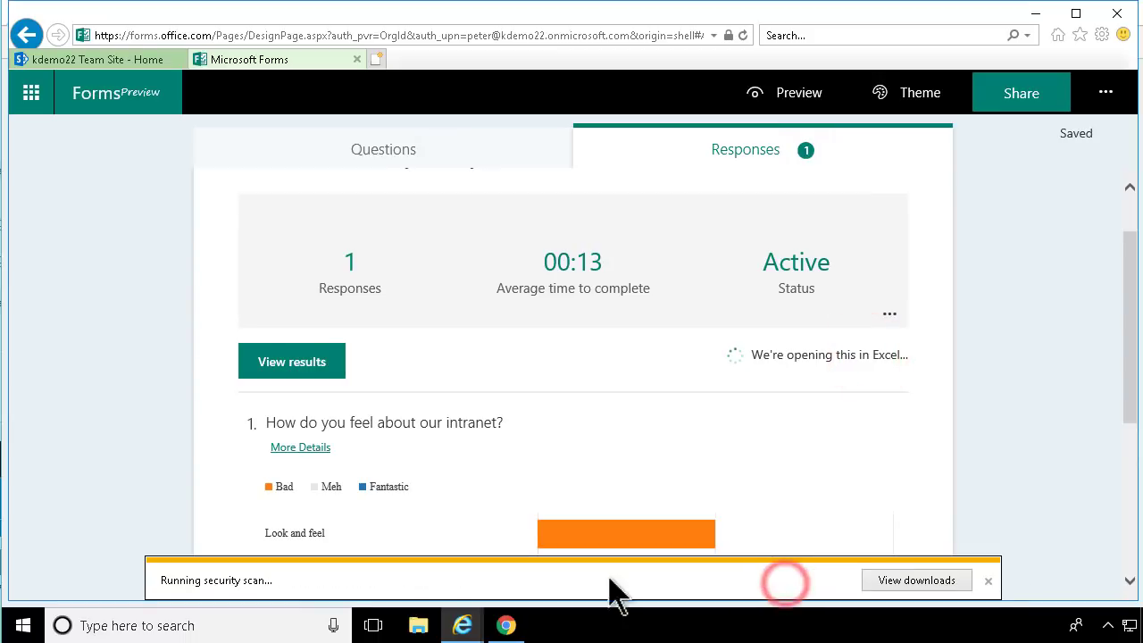
click(636, 399)
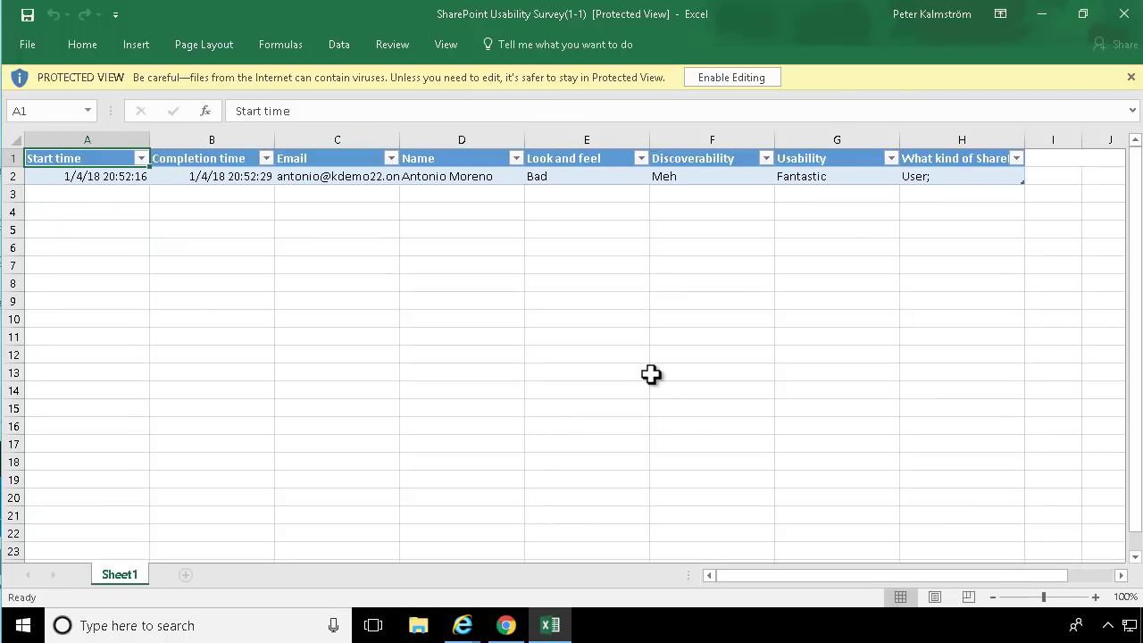
click(470, 309)
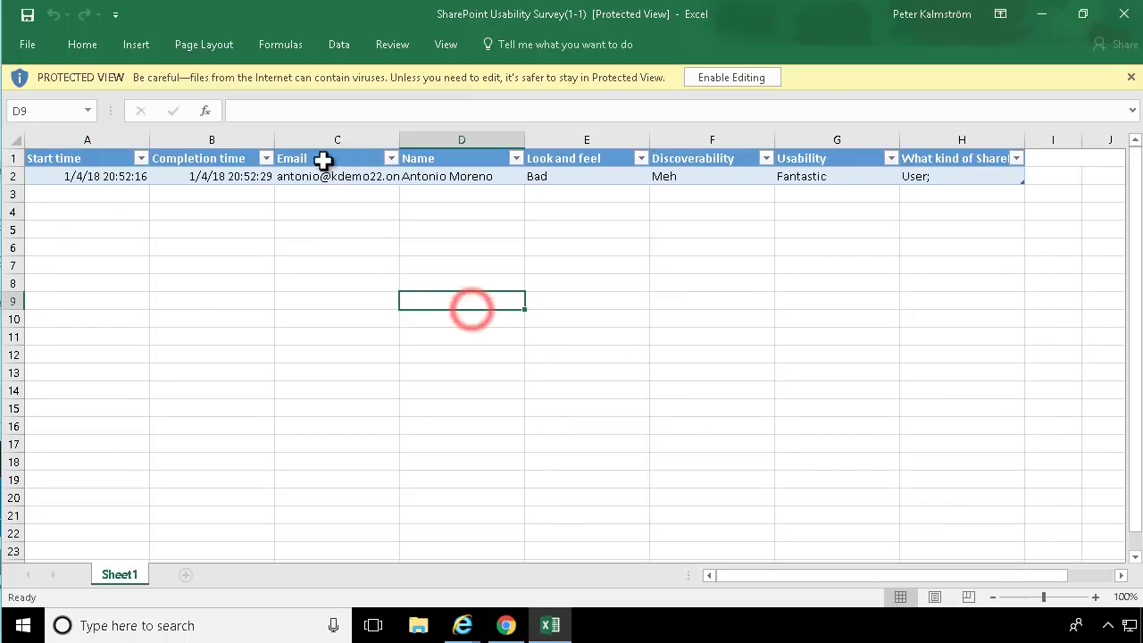
click(455, 217)
click(731, 78)
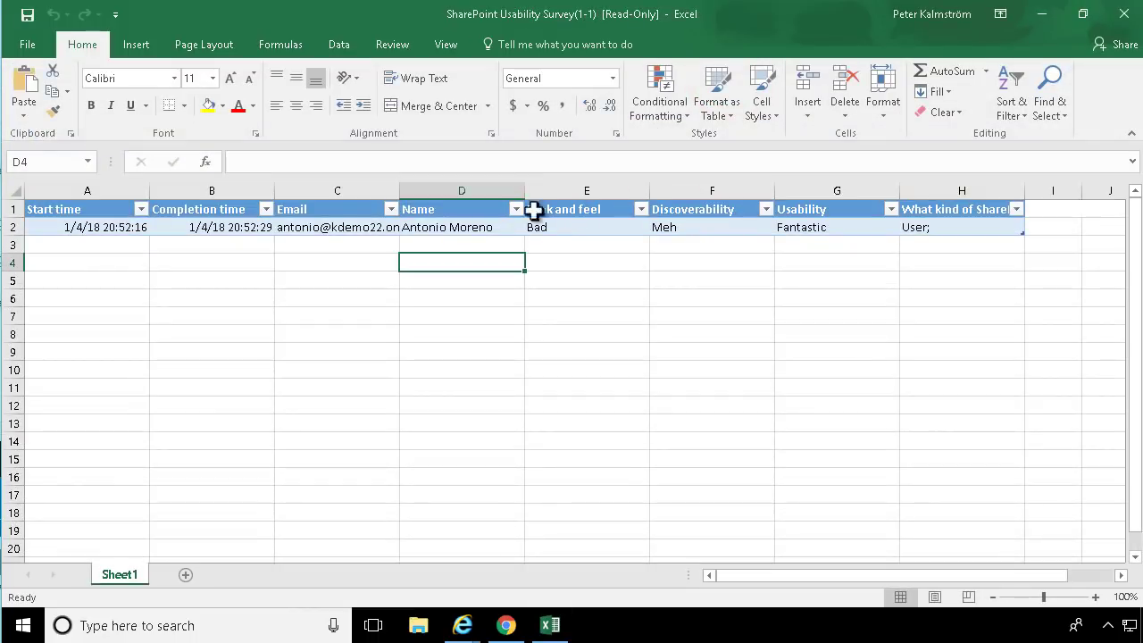
Examine the response table's design options and the respondent's name cell, and close the workbook
click(539, 226)
click(502, 45)
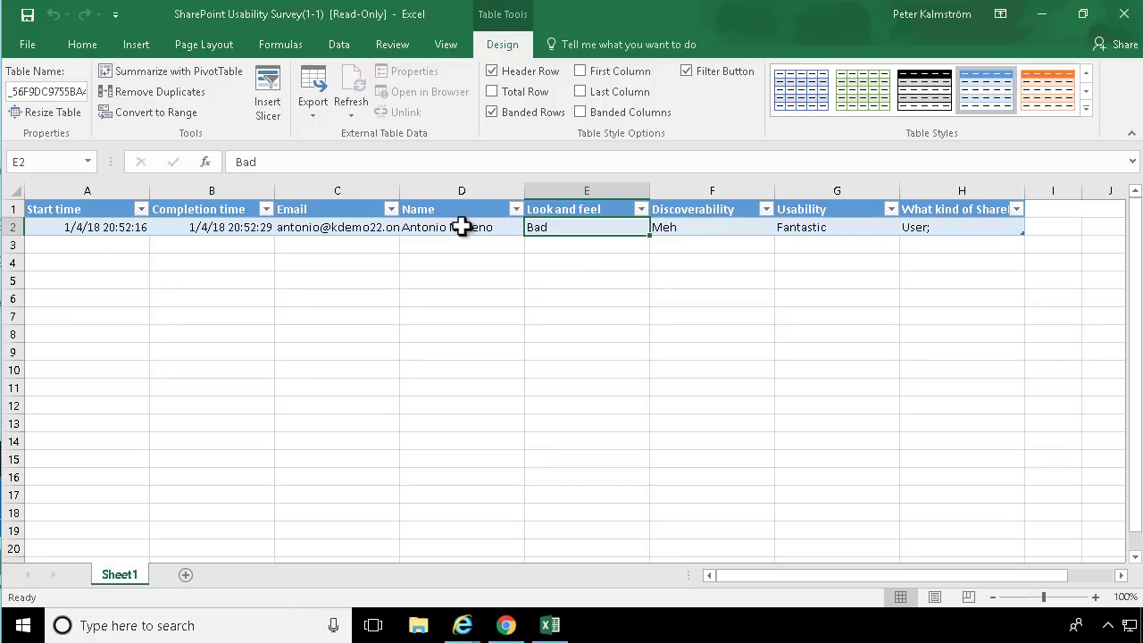
click(460, 226)
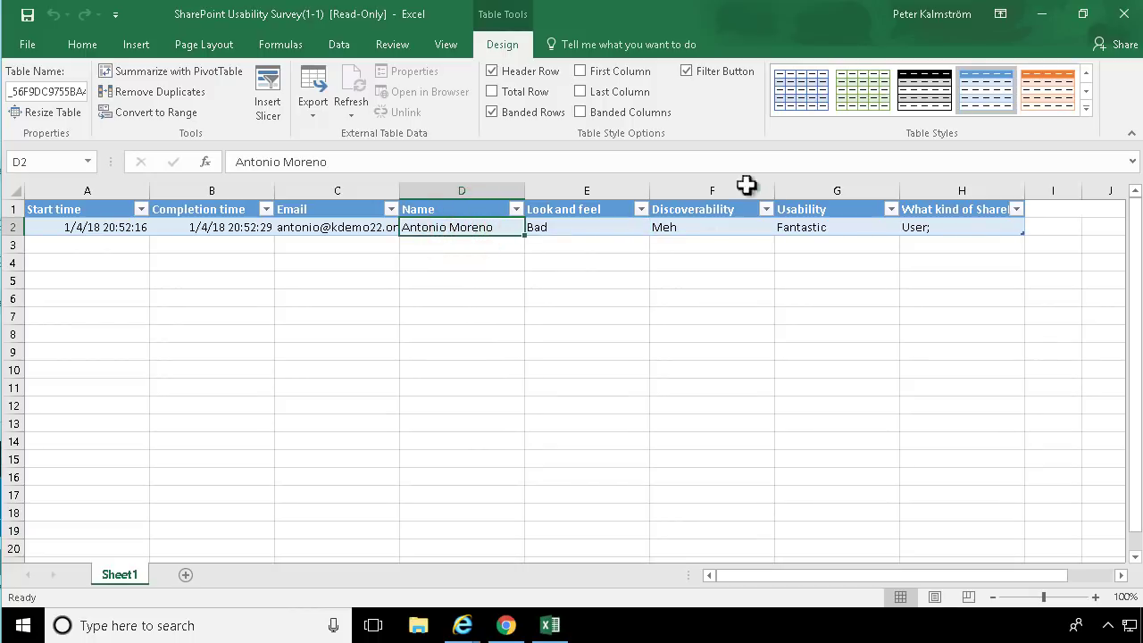
click(1123, 14)
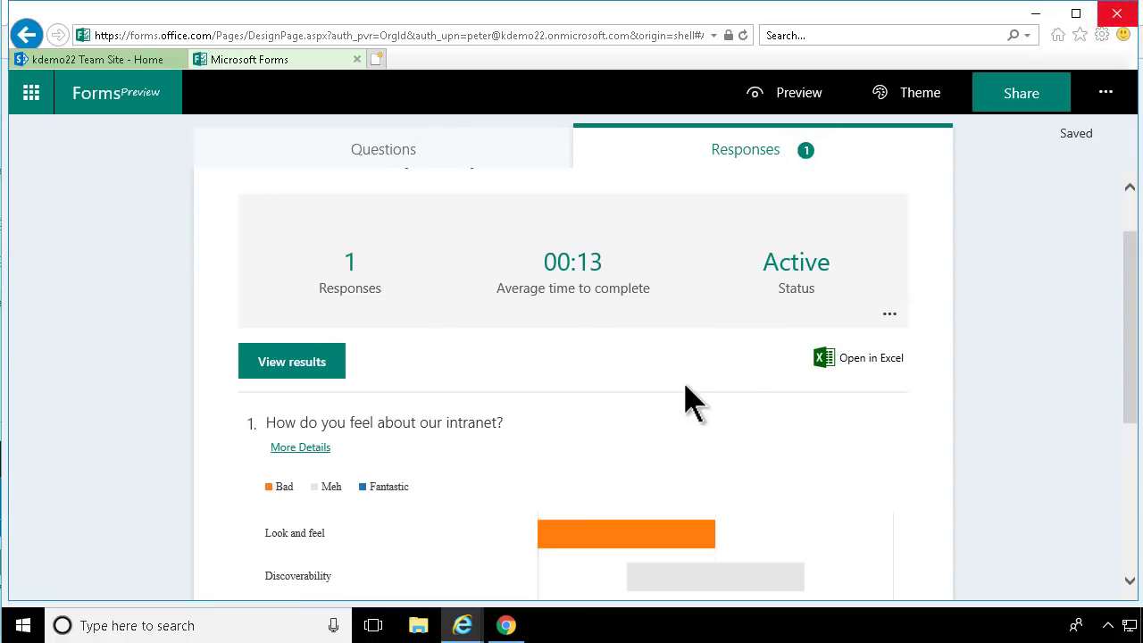
Review the survey's response charts and open the detailed responses for the question about feelings towards the intranet
scroll(692, 402, down, 4)
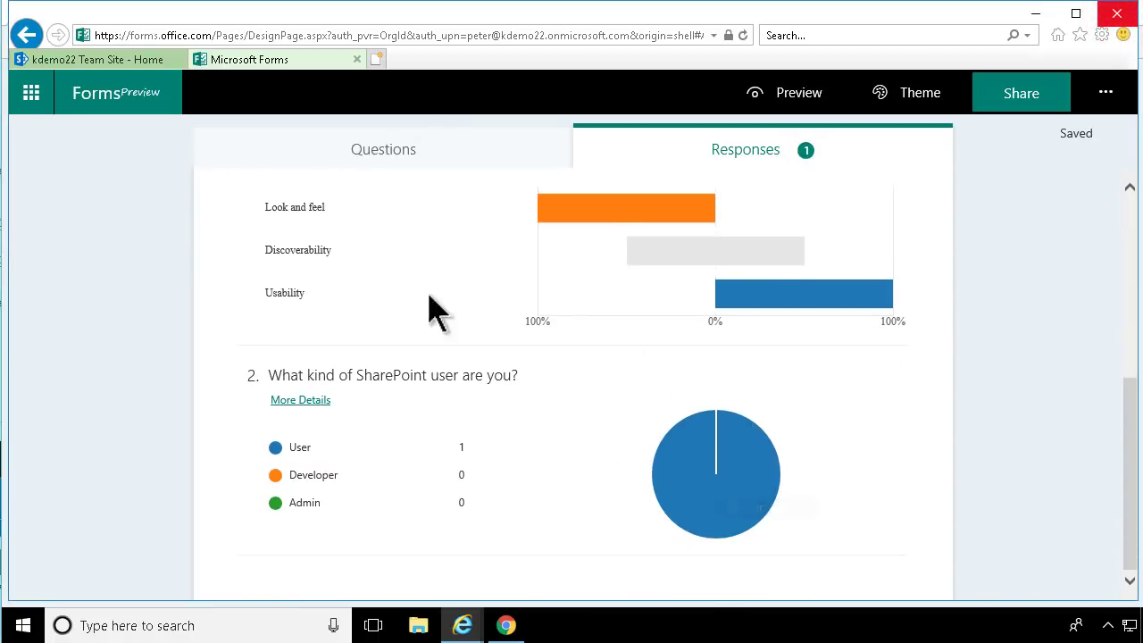
scroll(520, 363, up, 2)
scroll(538, 401, down, 1)
scroll(538, 404, up, 1)
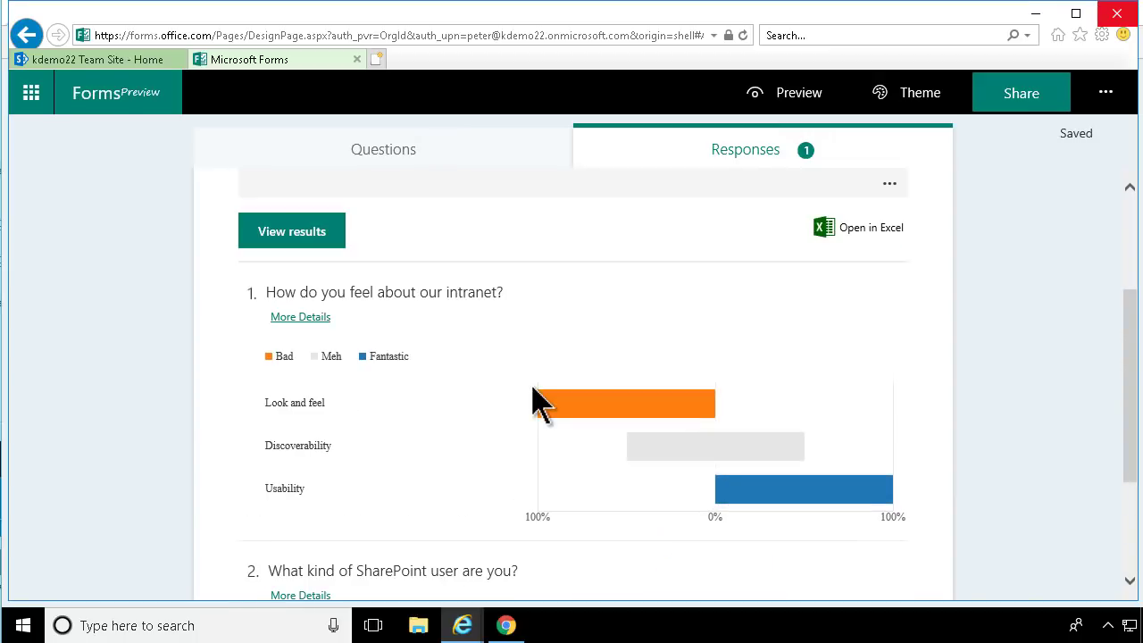
click(321, 322)
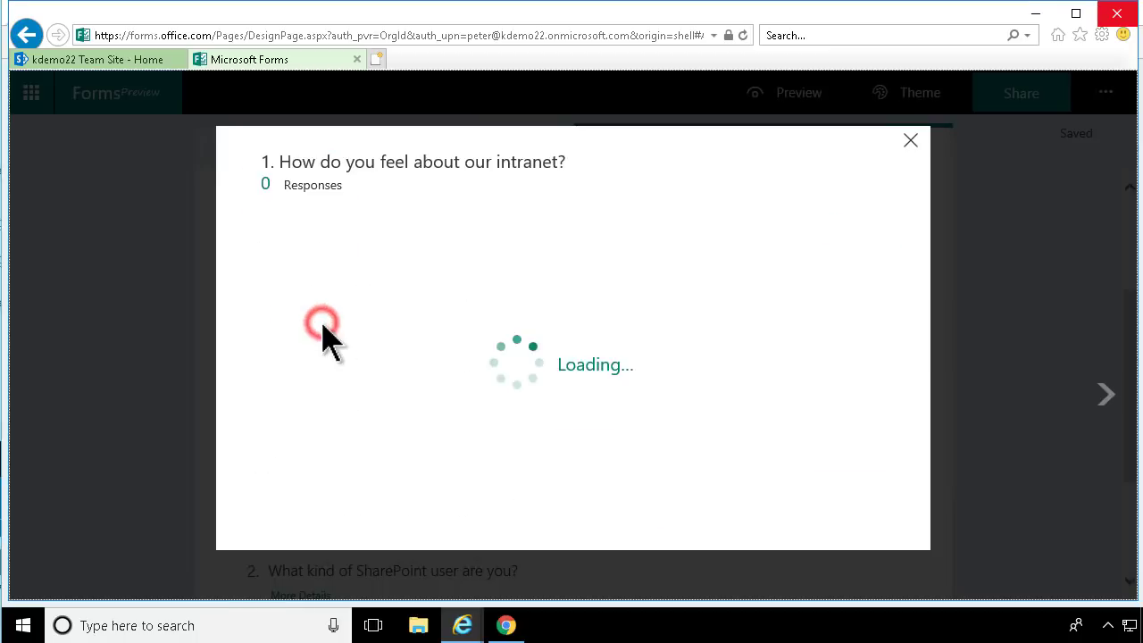
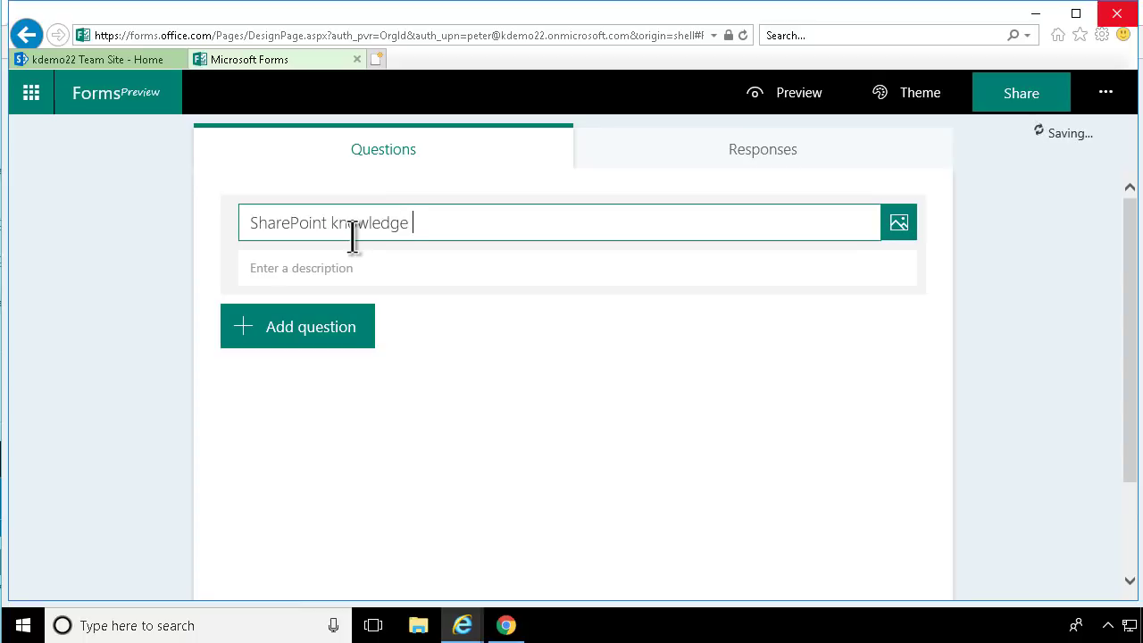
Complete the title "SharePoint knowledge quiz" and add a text question reading "Which company builds SharePoint"
click(303, 344)
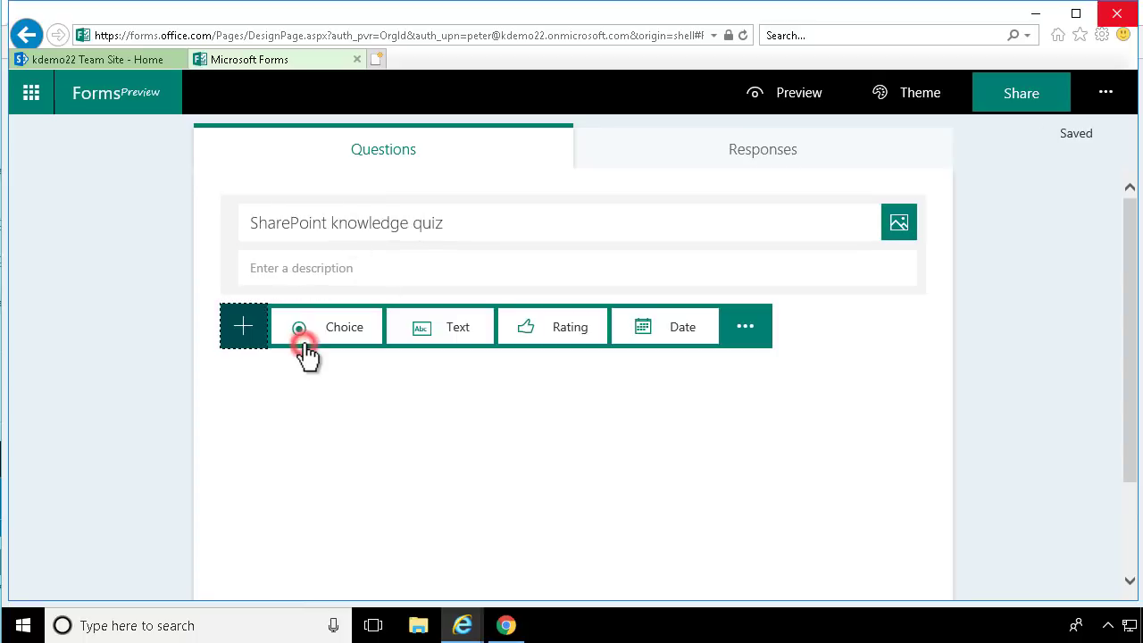
click(444, 330)
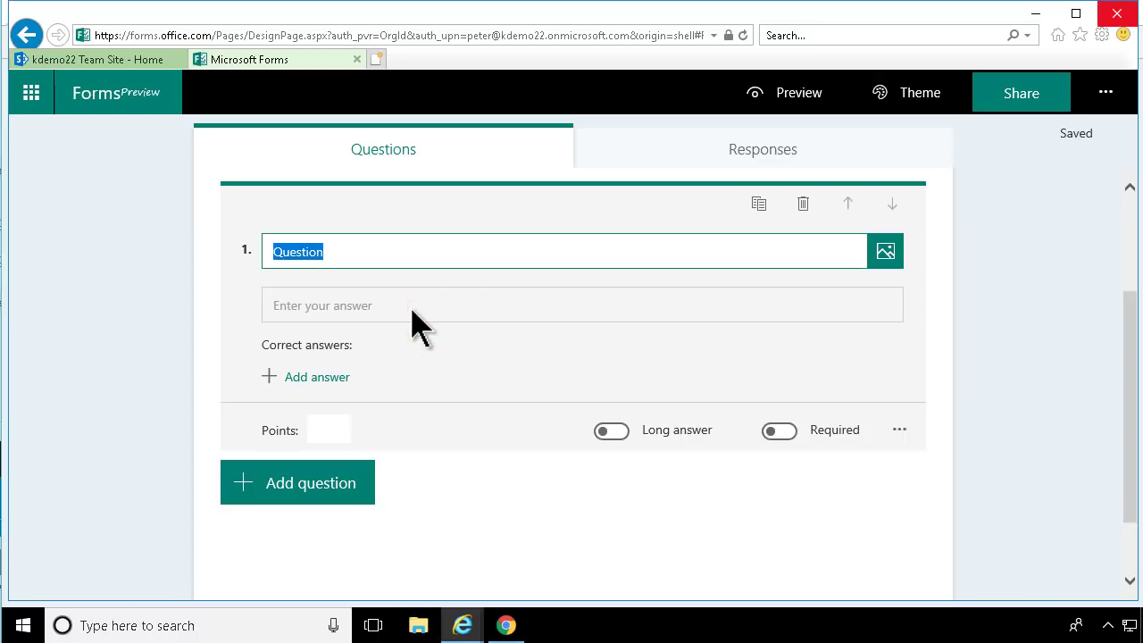
text(Which company builds SharePoint)
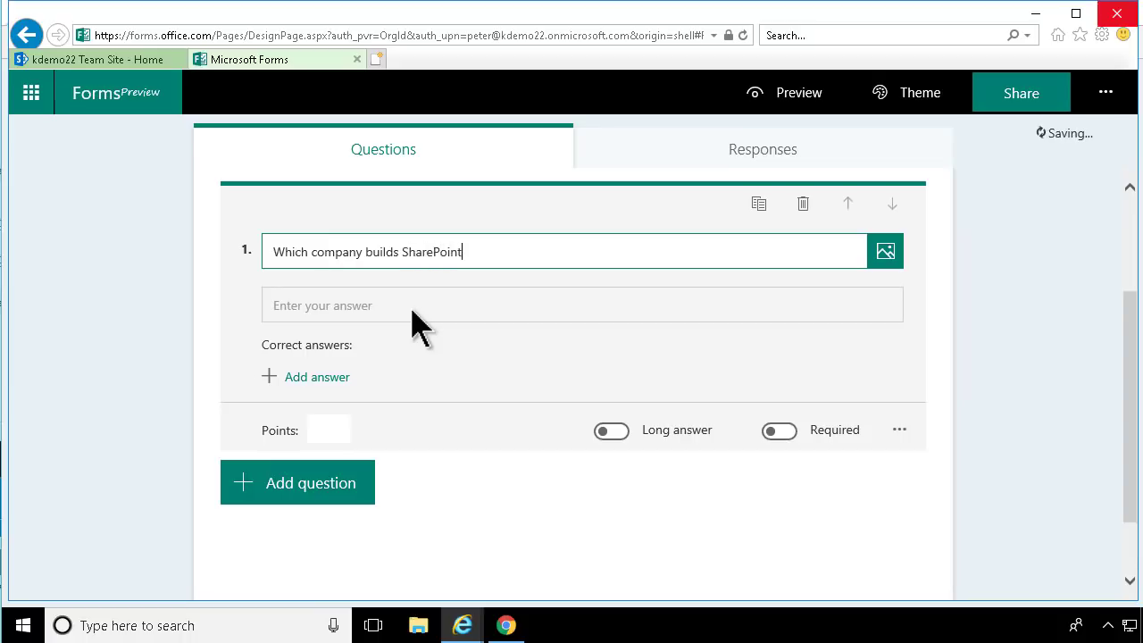
Give question 1 the correct answers Microsoft and MS, and make it a required question worth 5 points
click(413, 309)
click(312, 377)
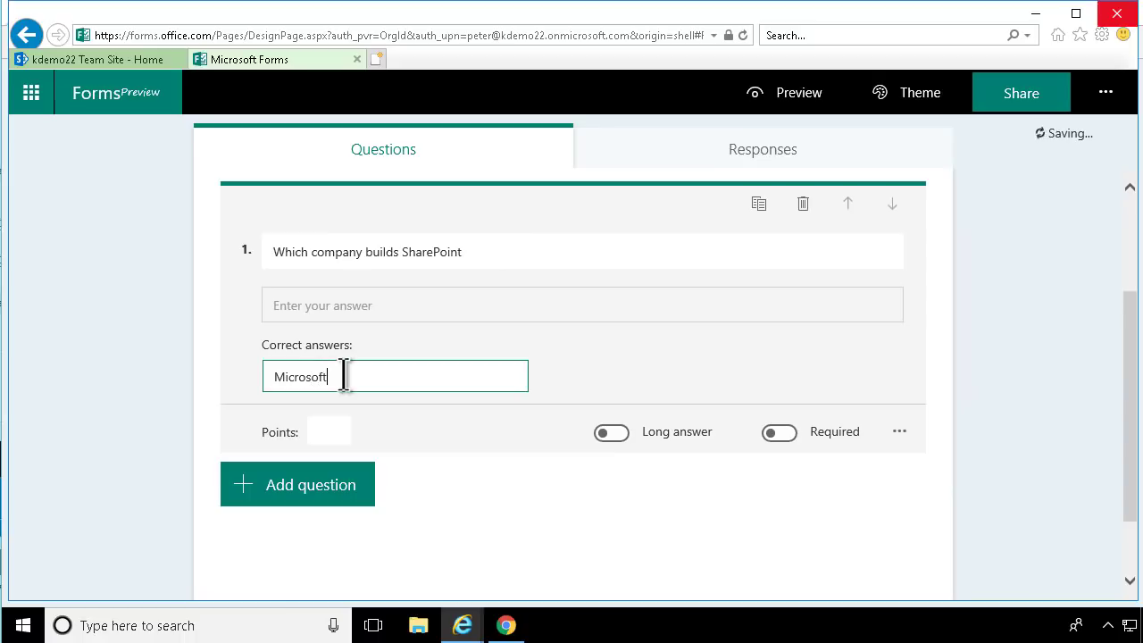
click(527, 373)
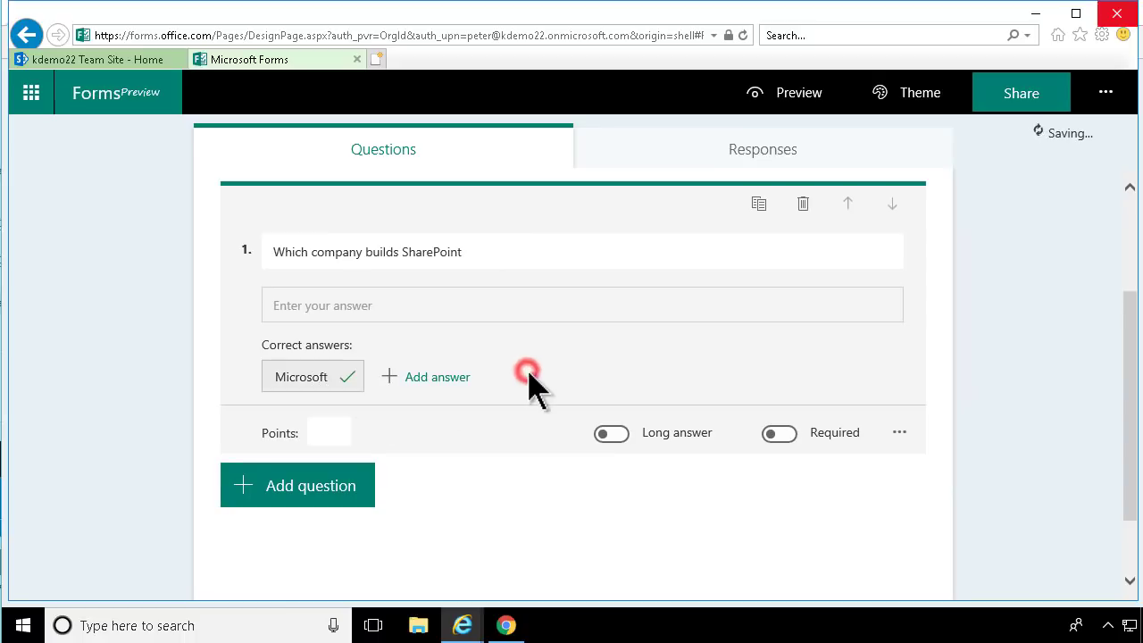
click(419, 376)
text(M)
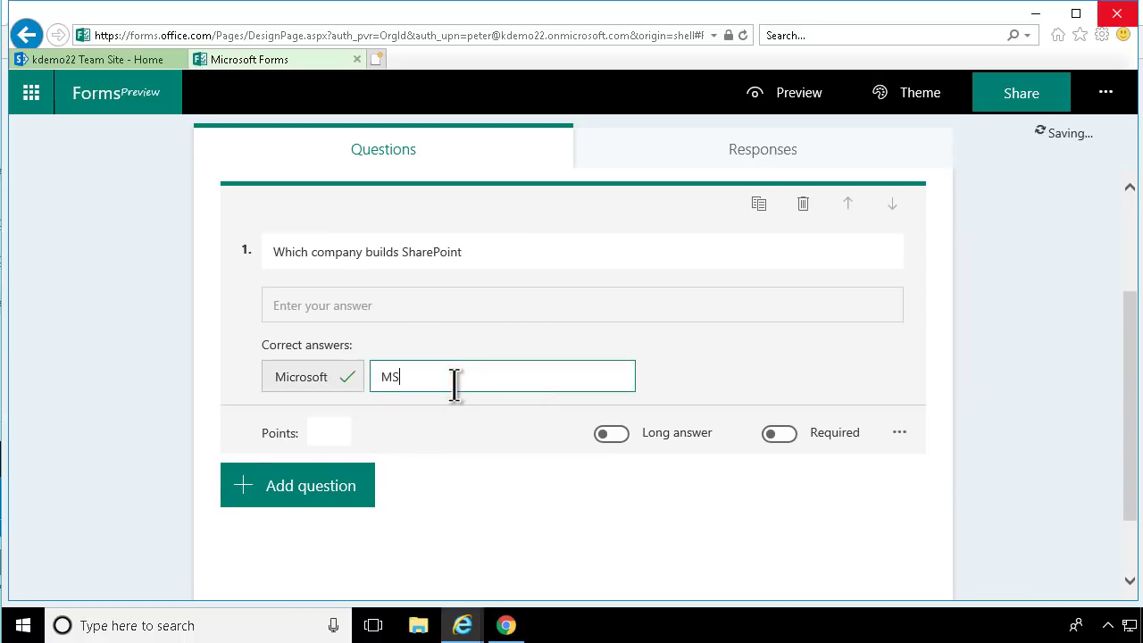
text(S)
click(714, 373)
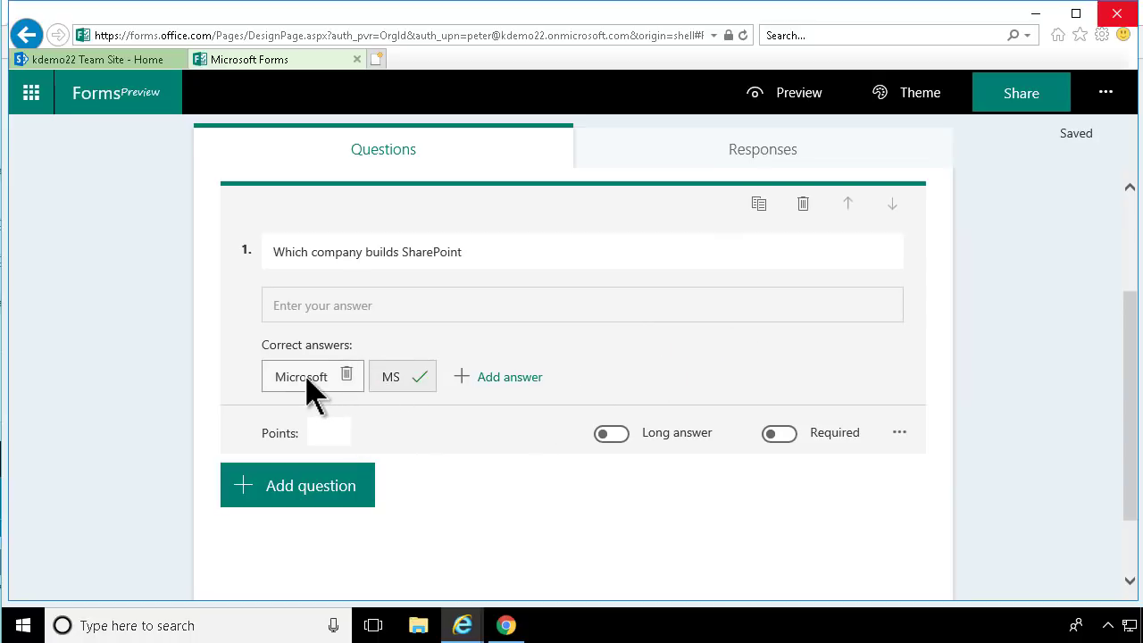
click(324, 433)
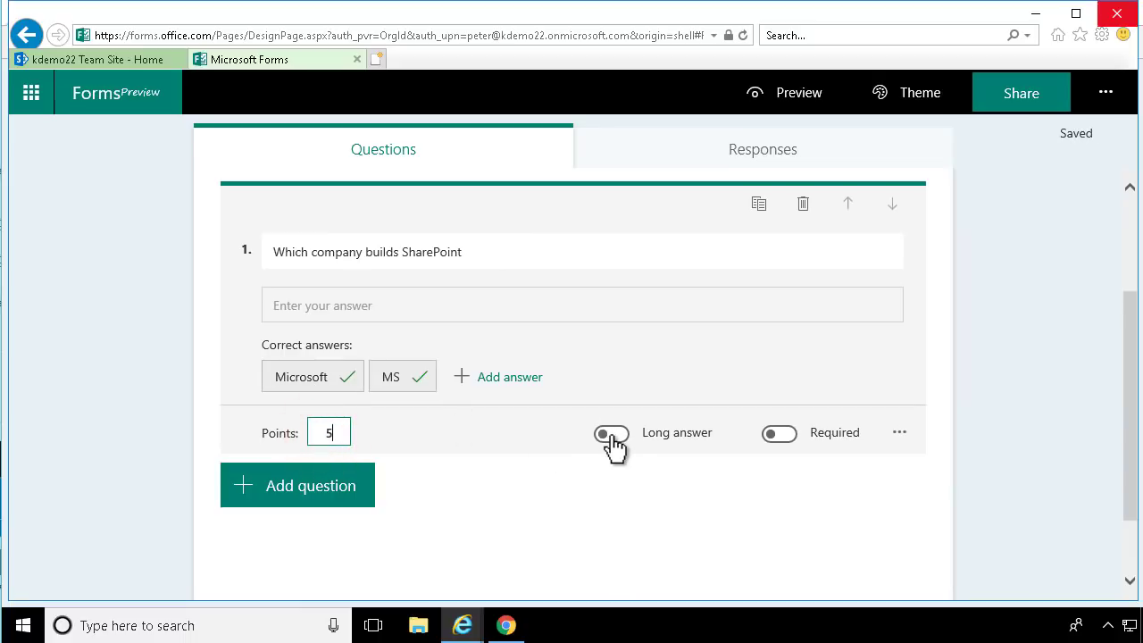
click(780, 435)
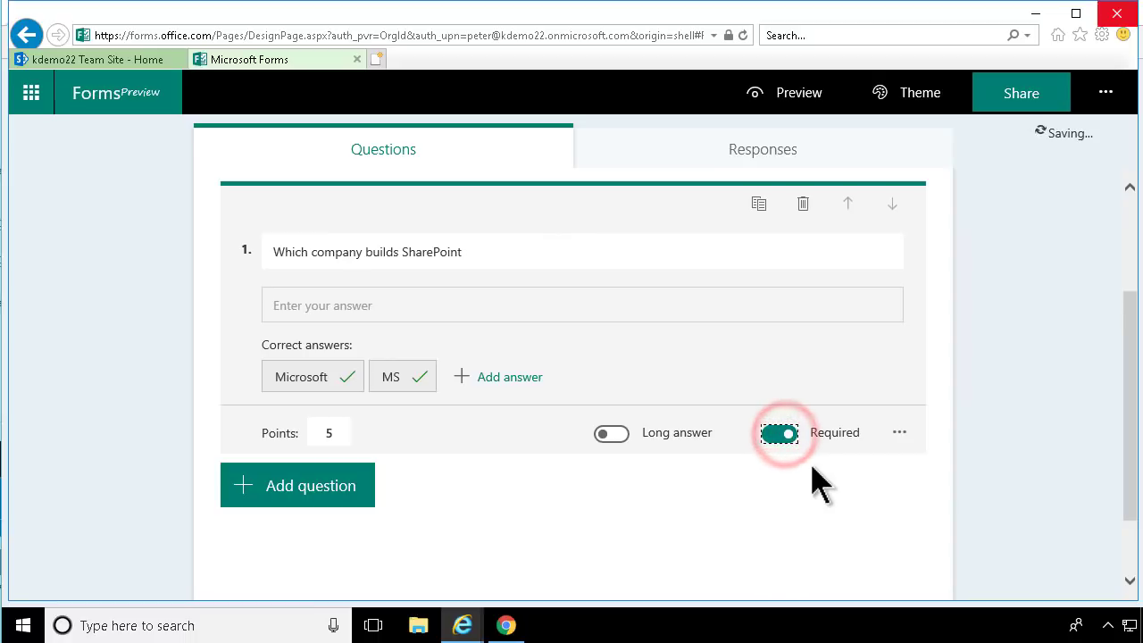
Add a choice question reading "Which is the latest version of SharePoint on premise"
click(339, 492)
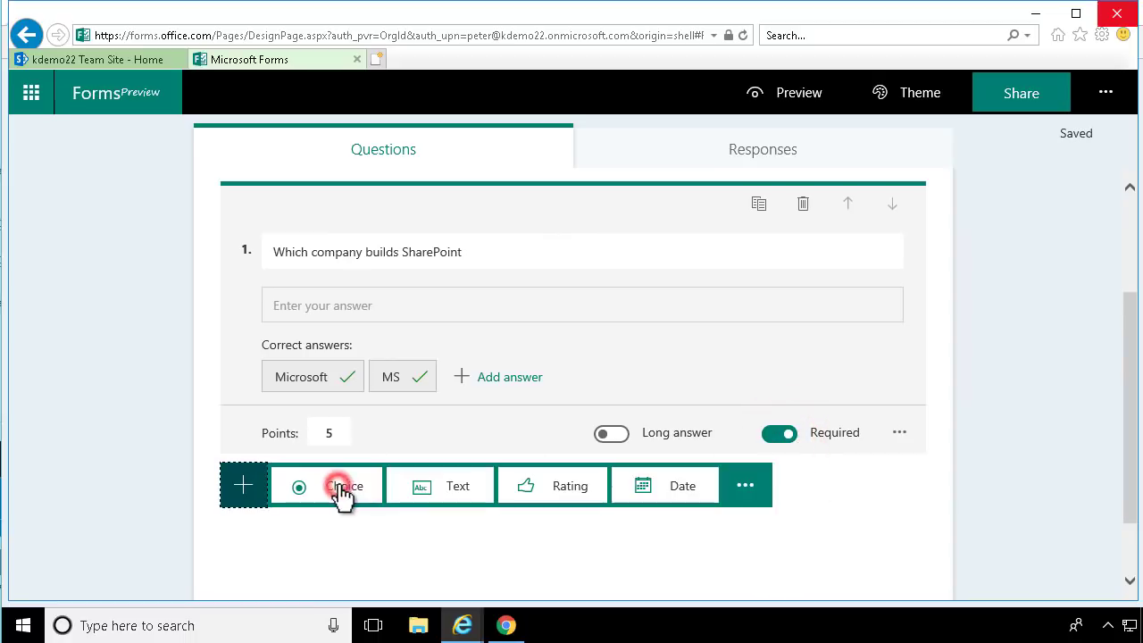
click(350, 495)
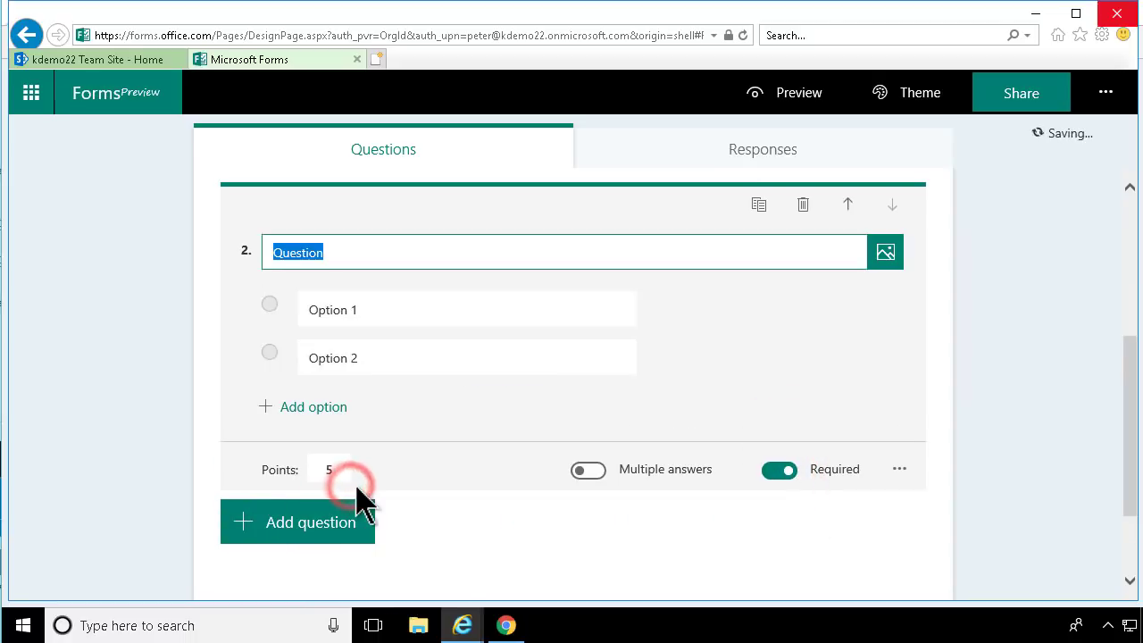
text(Which is the lat)
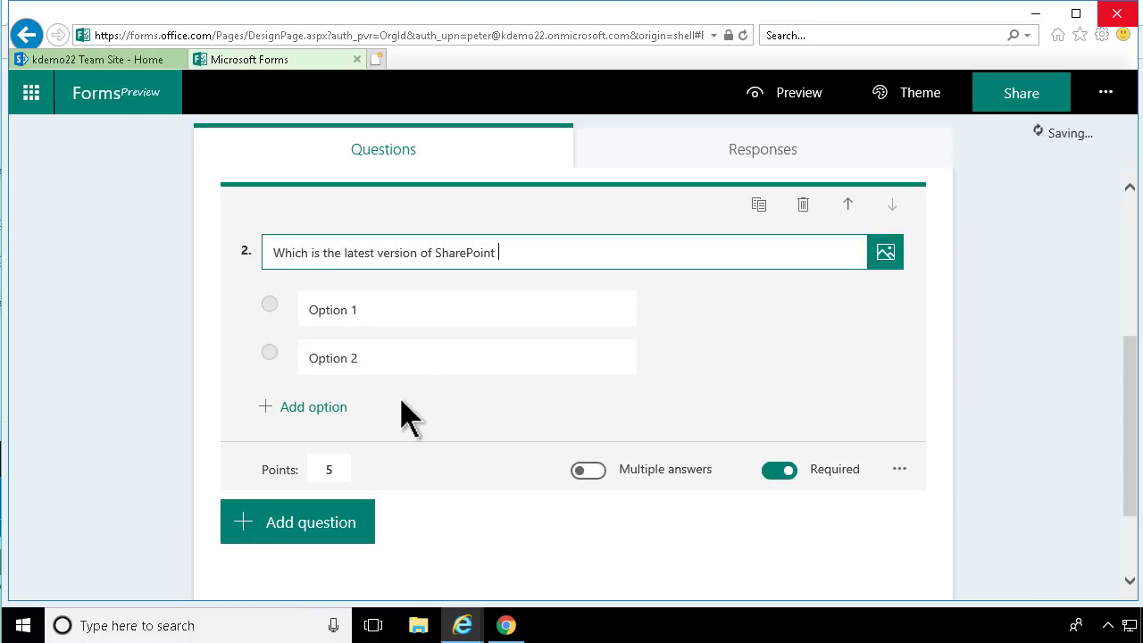
text(emis)
Give question 2 the options 2010, 2013 and 2016, and mark 2016 as the correct answer
click(389, 317)
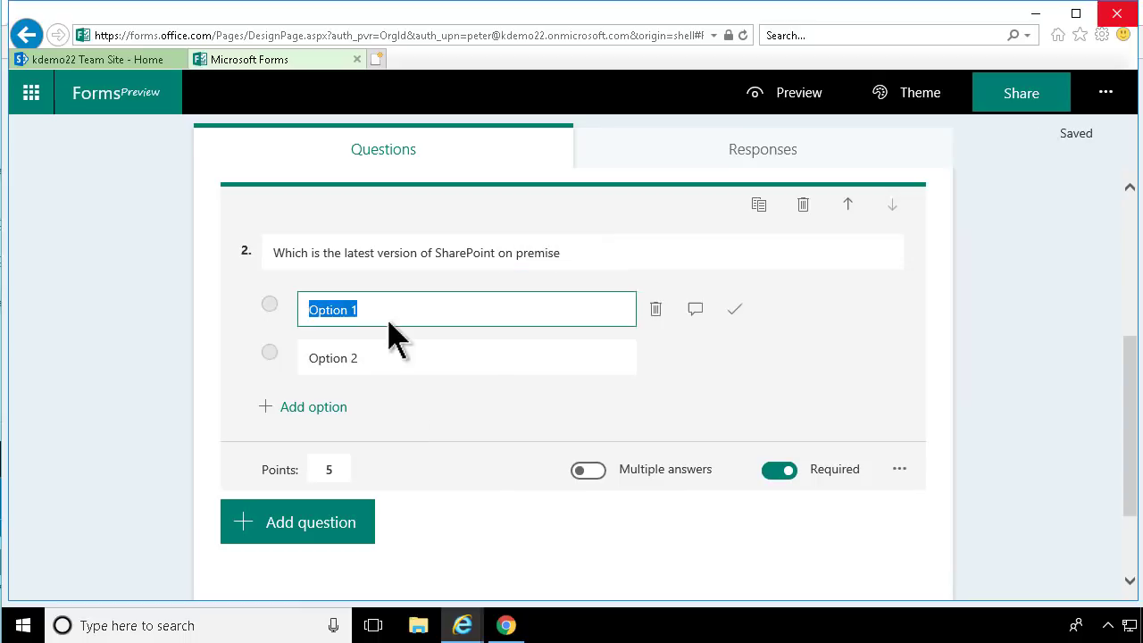
text(2010)
click(396, 352)
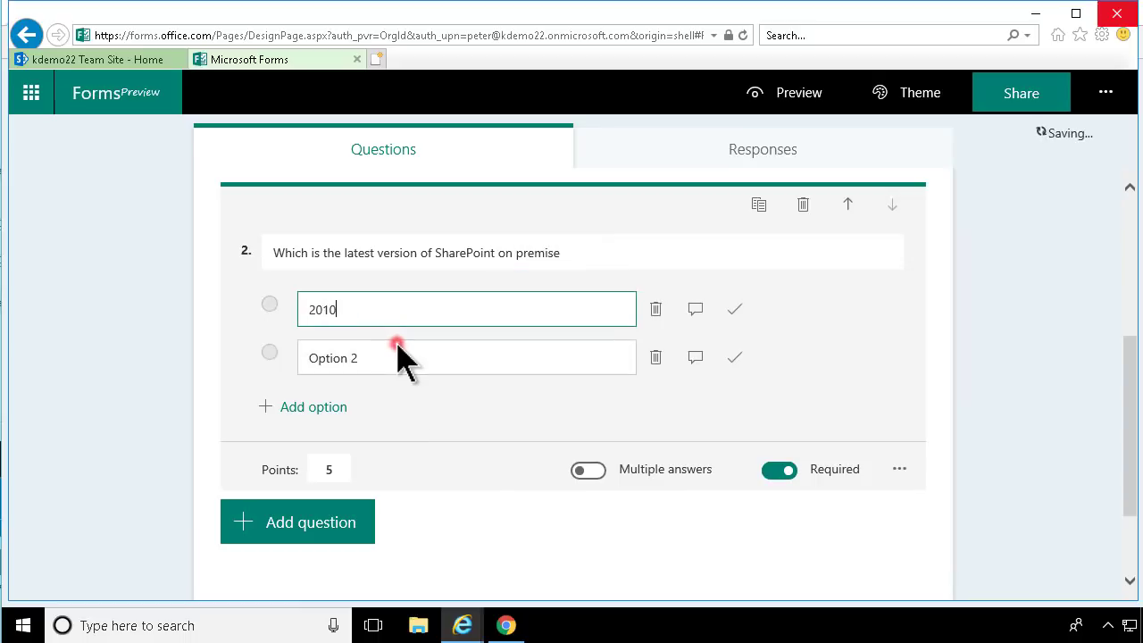
text(2013)
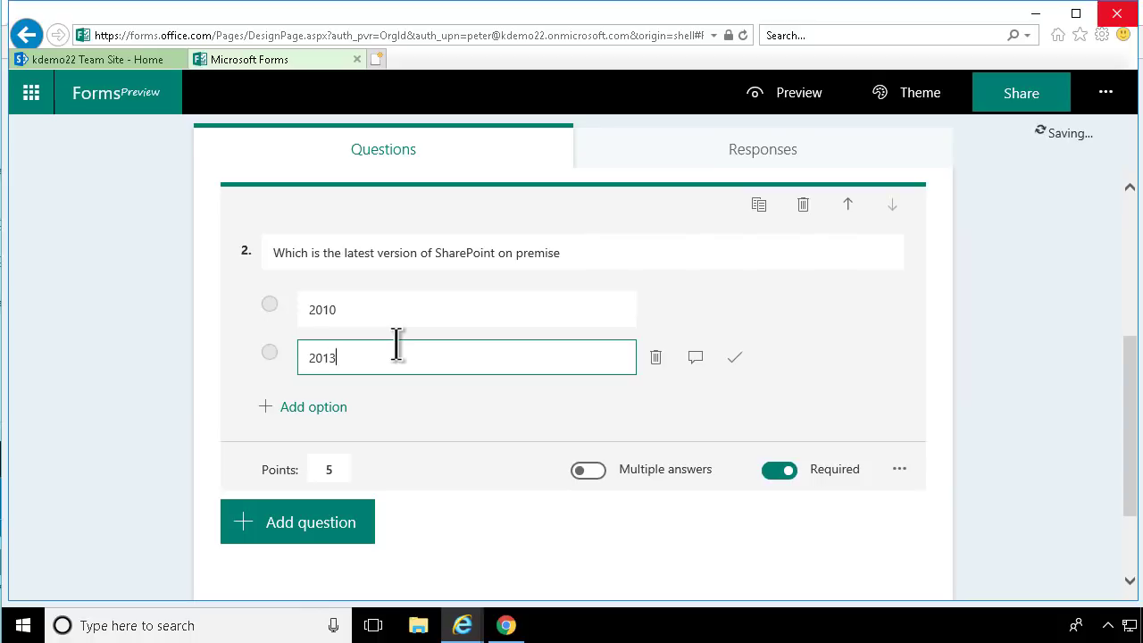
click(314, 407)
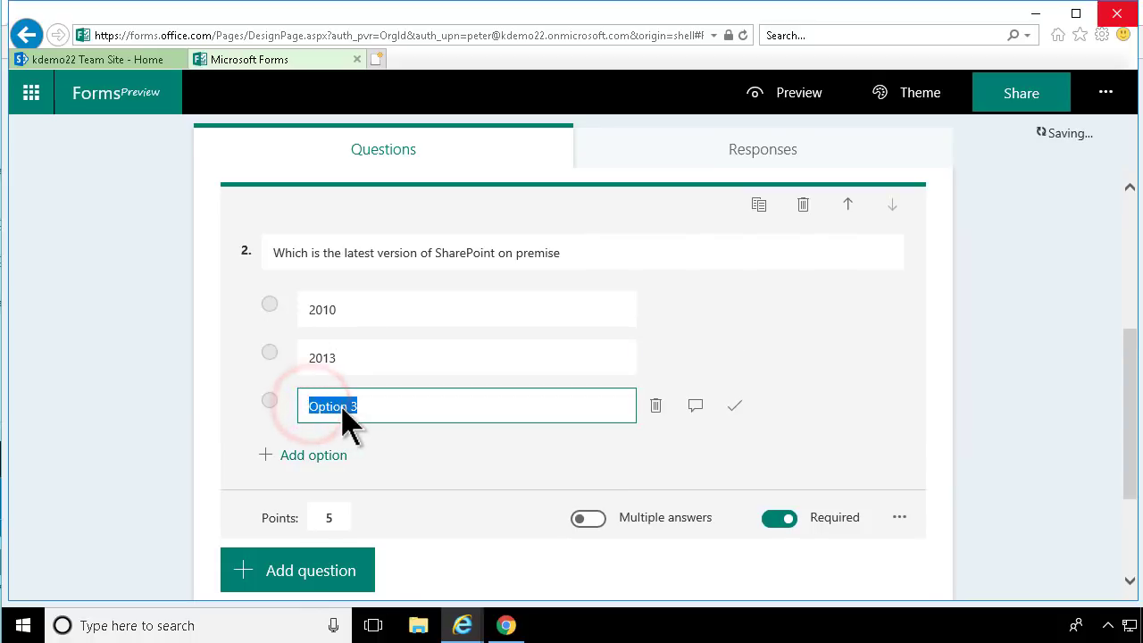
text(2016)
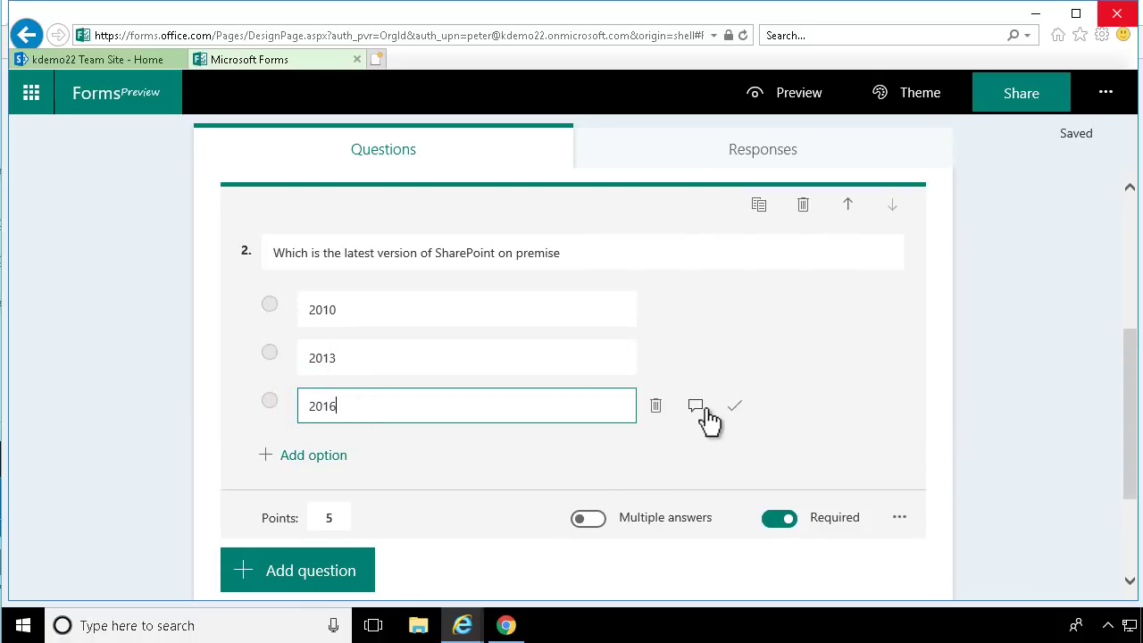
click(733, 405)
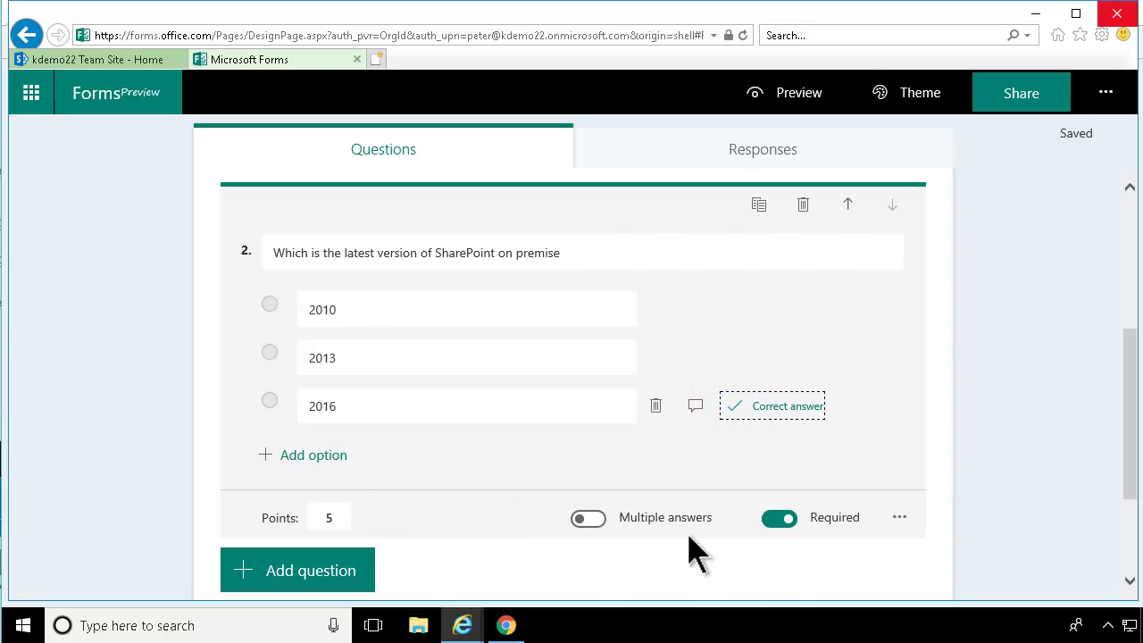
Try allowing multiple answers in question 2 with 2013 as an additional correct answer, and revert both changes
scroll(689, 547, down, 3)
scroll(688, 546, up, 3)
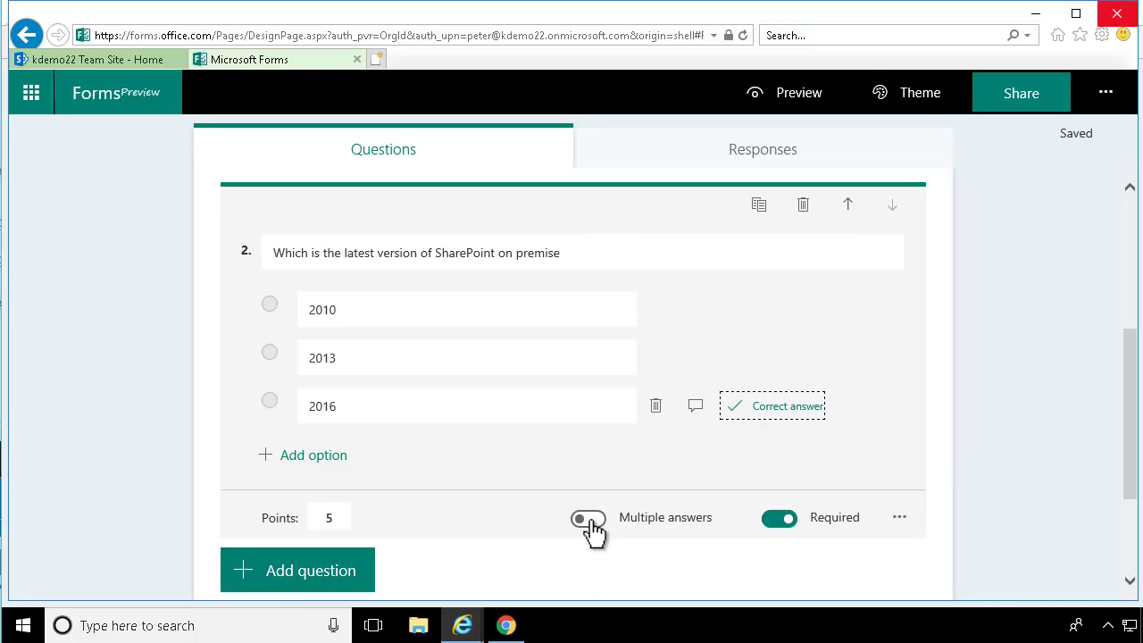
click(590, 519)
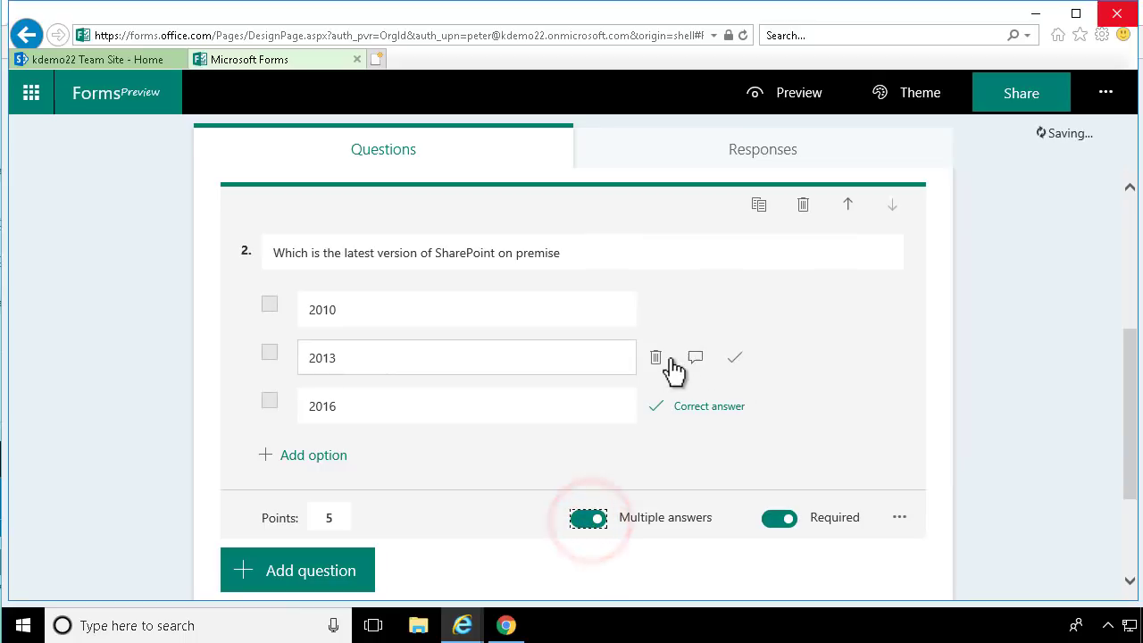
click(734, 359)
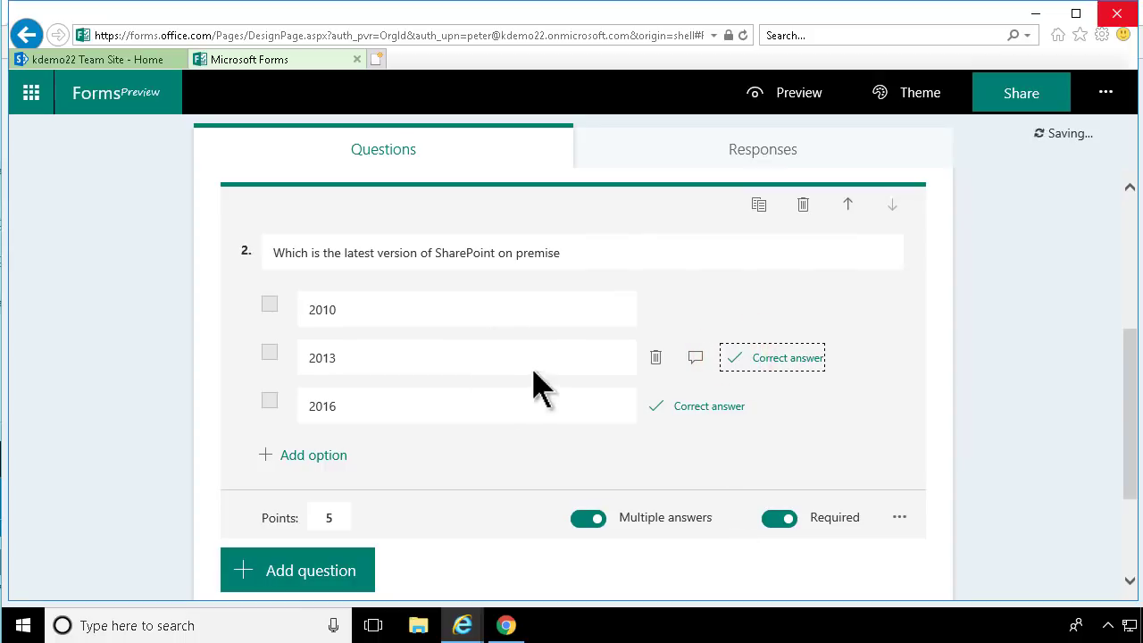
click(753, 359)
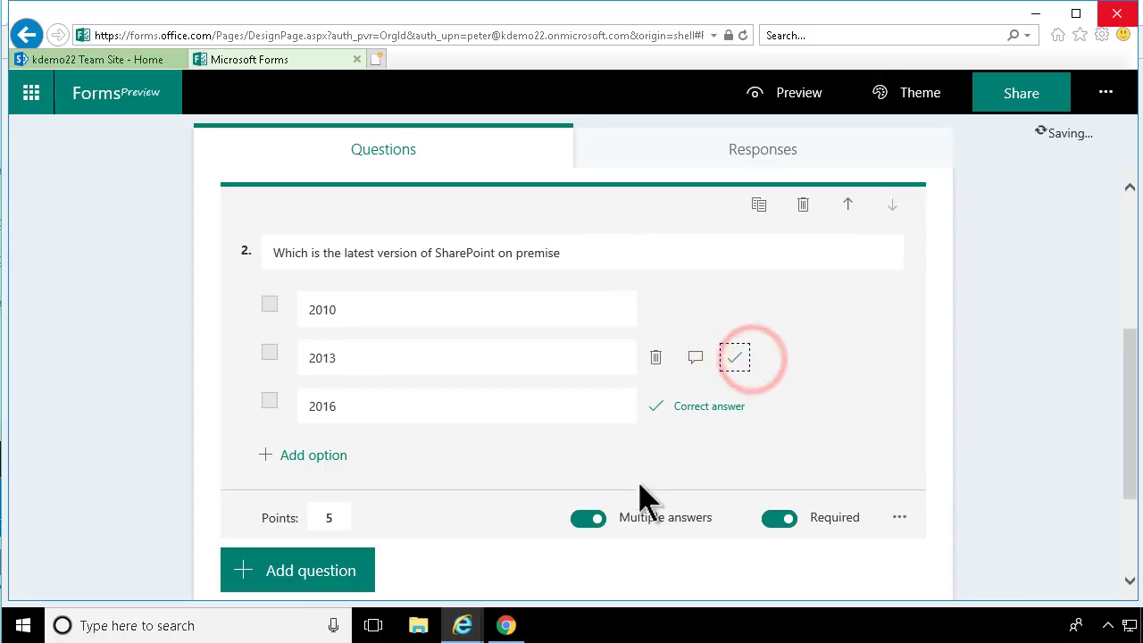
click(589, 520)
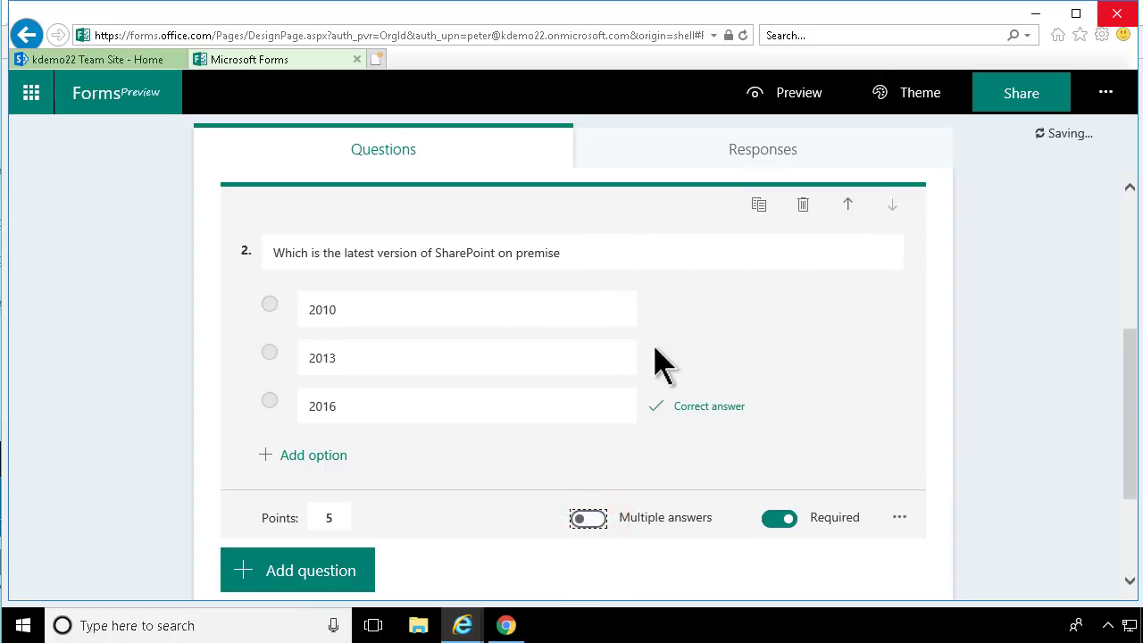
Open the quiz's sharing options and check who can respond, keeping "Only people in my organization can respond"
scroll(602, 406, down, 1)
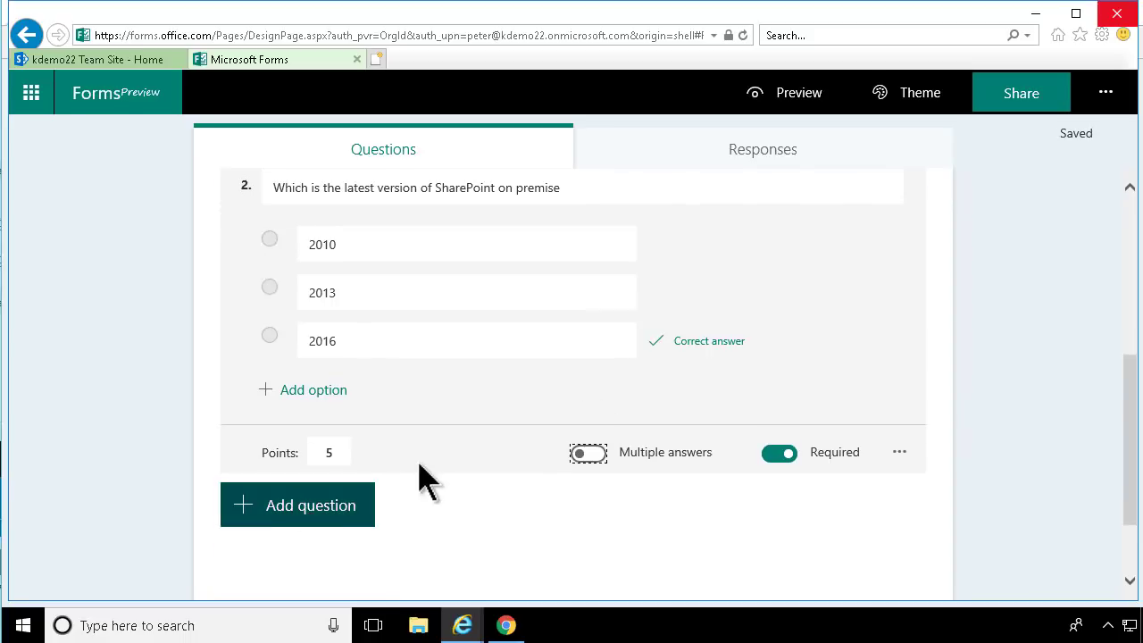
scroll(437, 450, up, 3)
scroll(457, 429, up, 2)
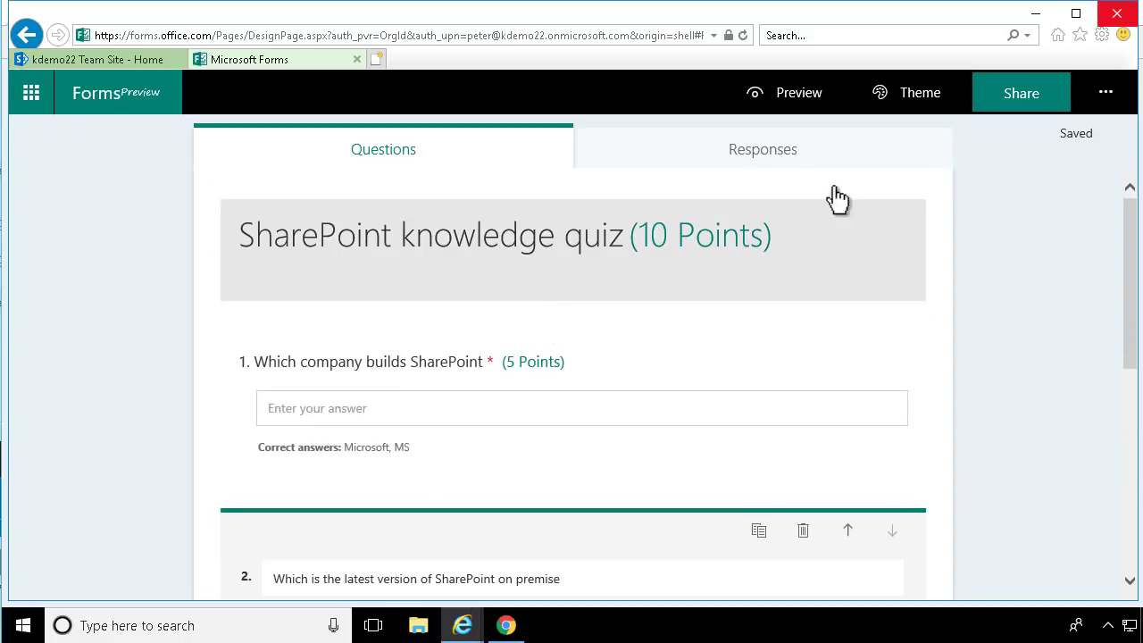
click(1024, 112)
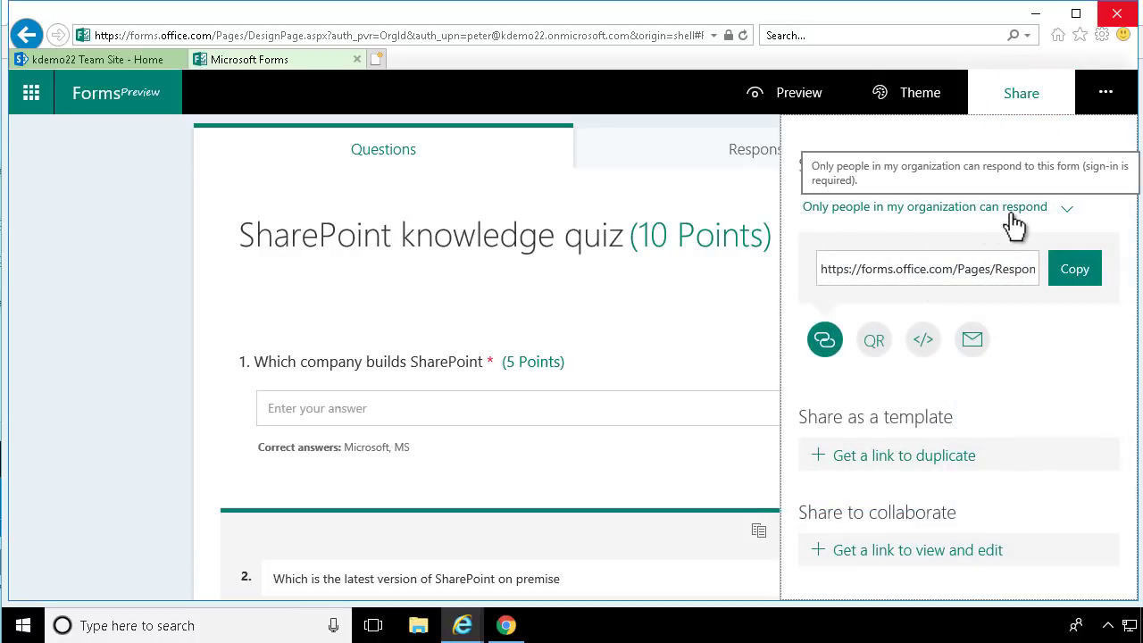
click(1066, 214)
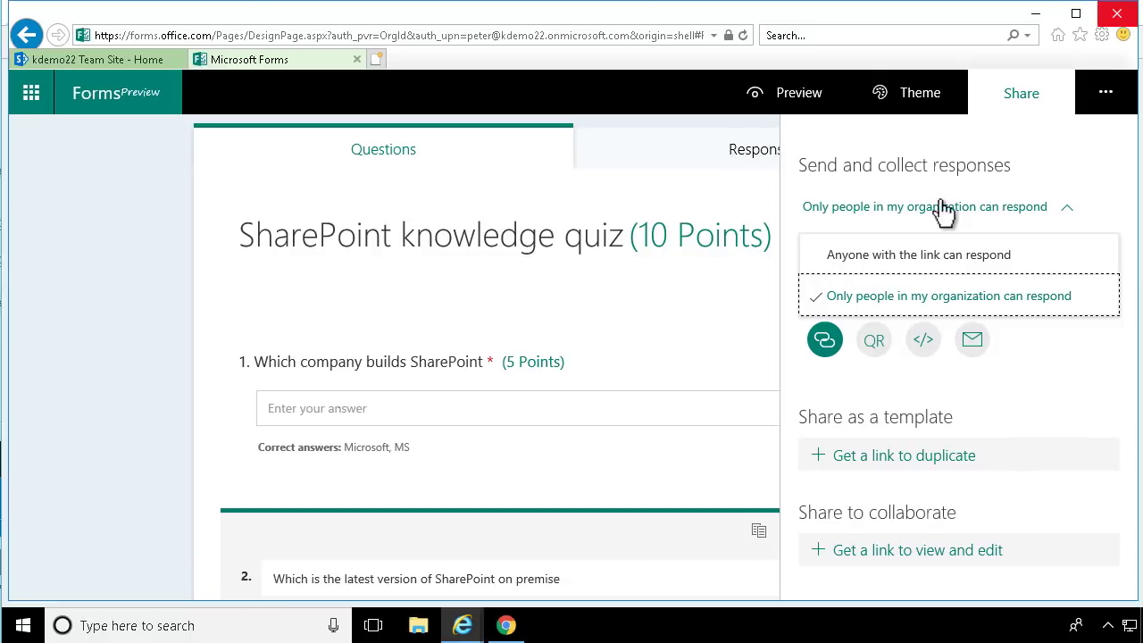
click(987, 219)
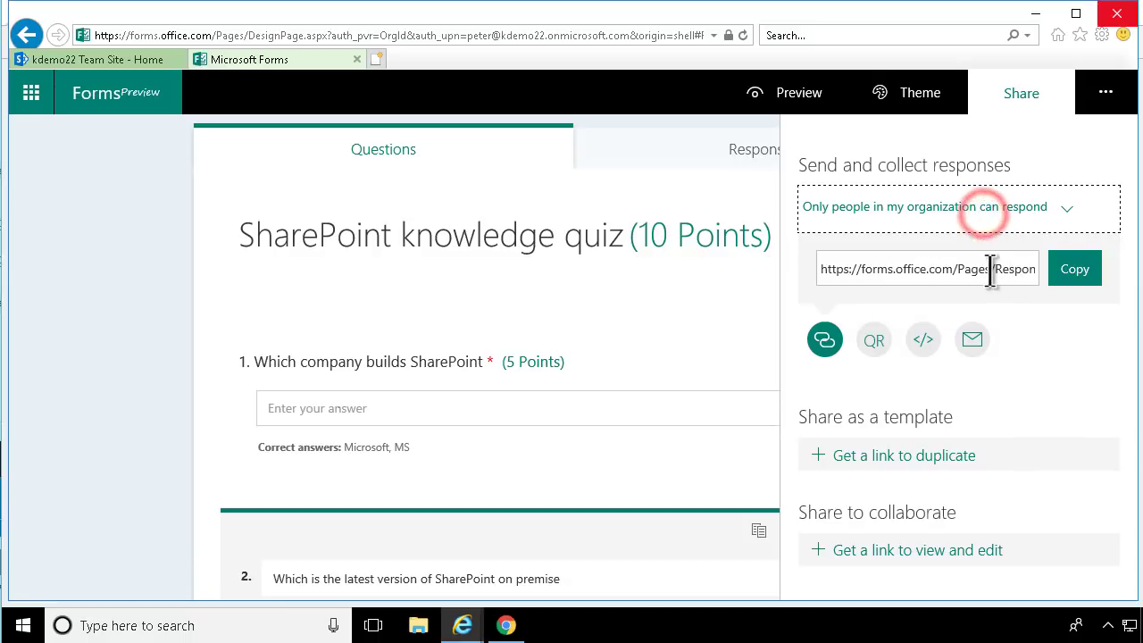
Copy the quiz's response link and switch to the kdemo22 Team Site home page
click(989, 279)
right_click(989, 280)
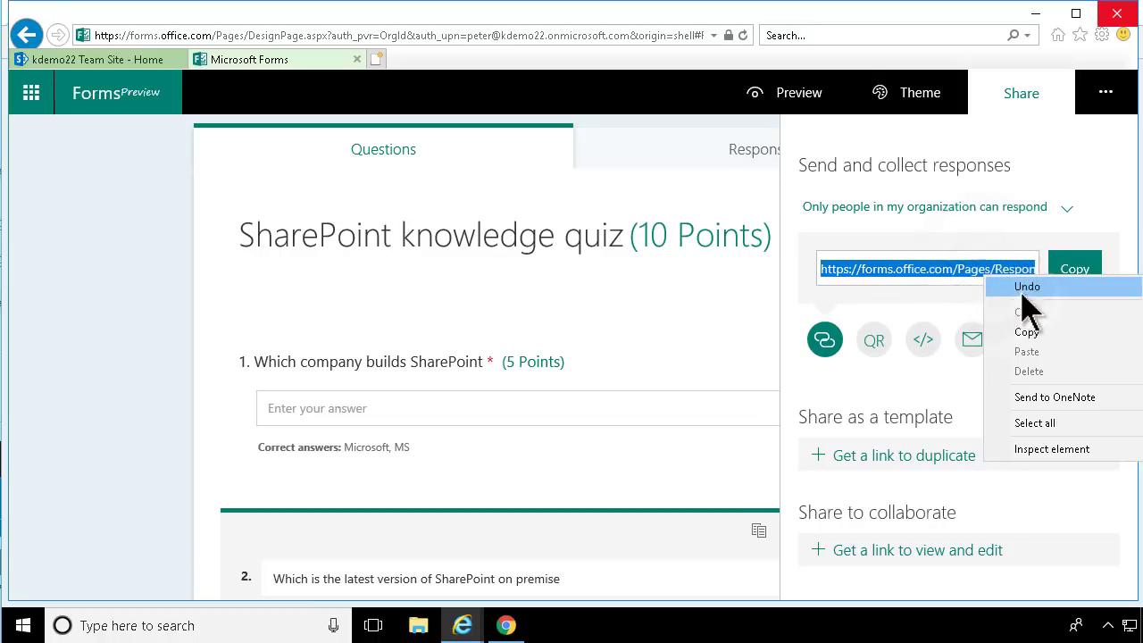
click(1071, 272)
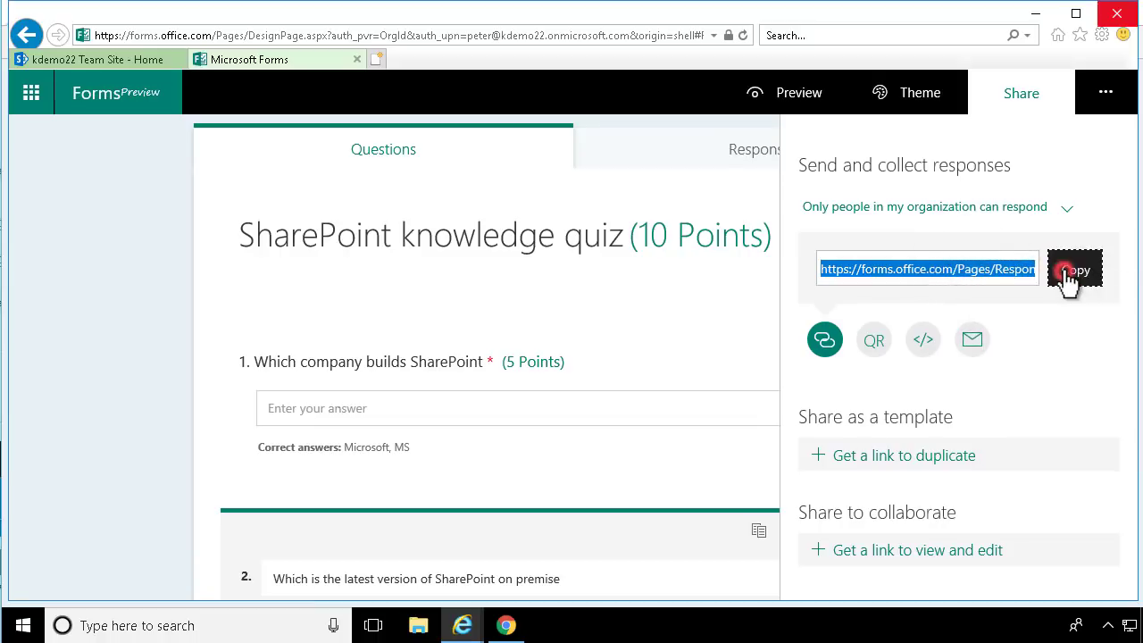
click(76, 59)
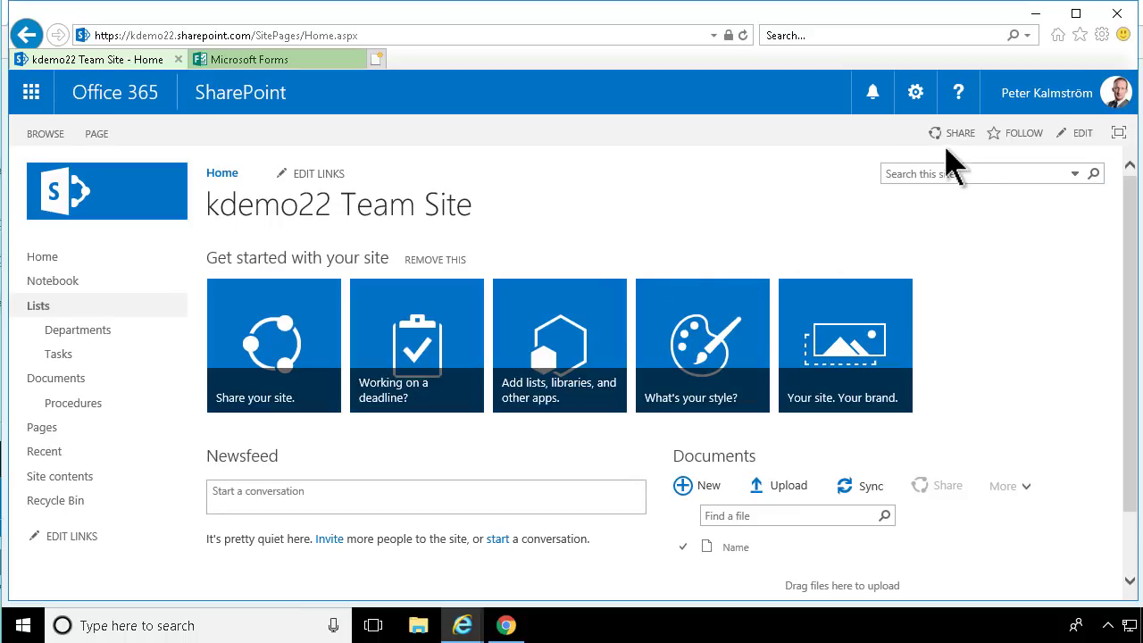
Add a new page to the team site, remove its title area image, and title it "Our intranet"
click(915, 93)
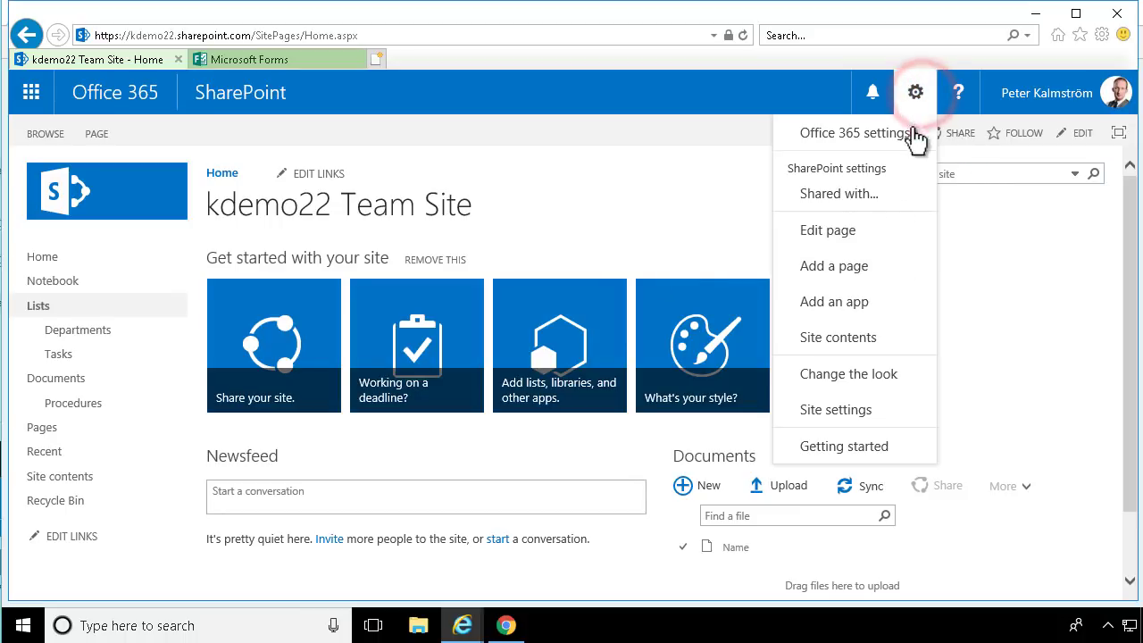
click(866, 273)
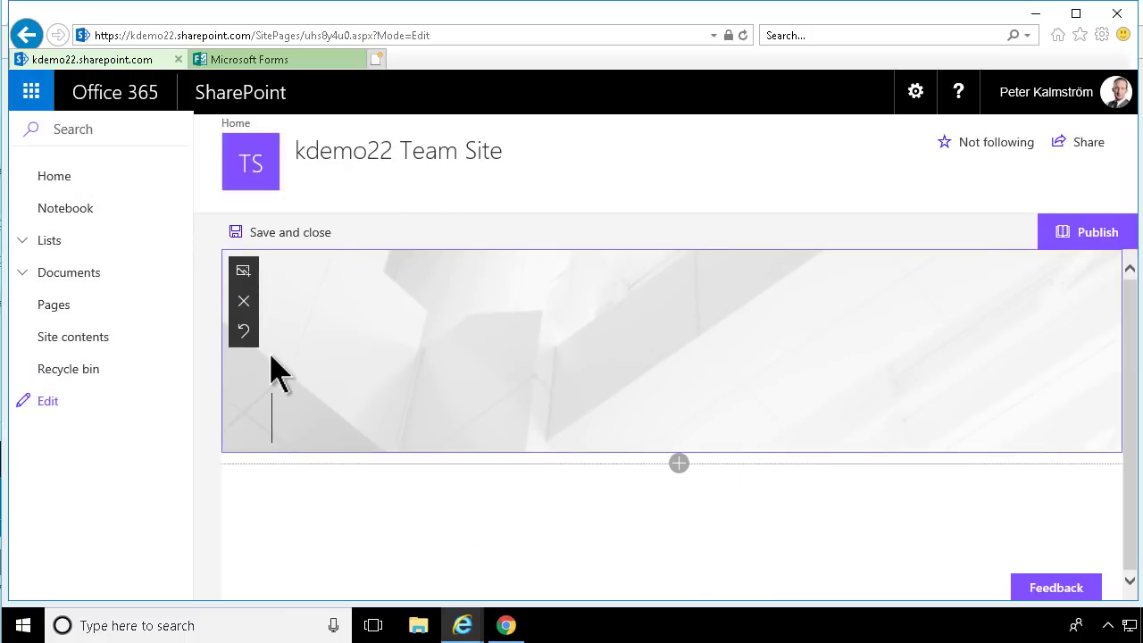
click(247, 312)
click(377, 312)
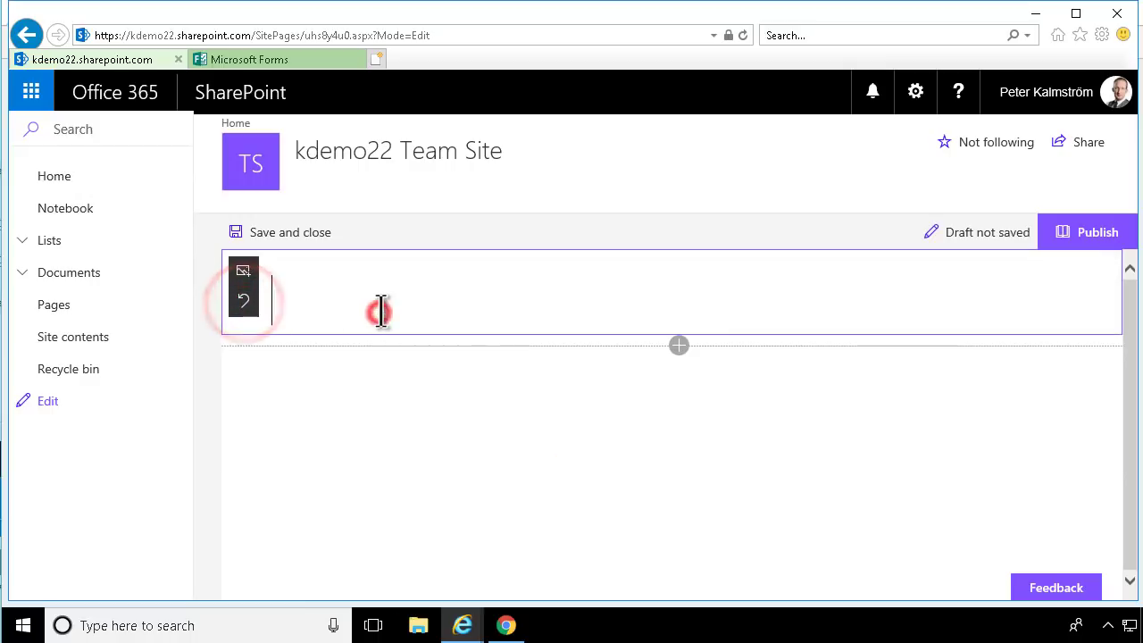
text(Our intranet)
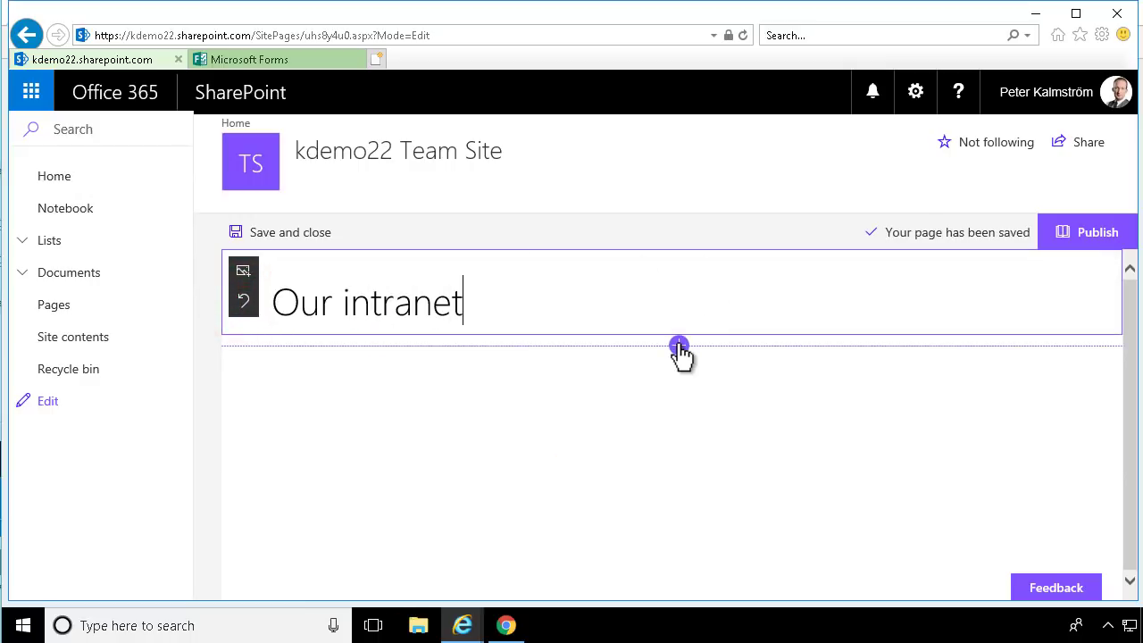
Insert a Microsoft Forms web part below the page title and choose to add an existing form
click(678, 345)
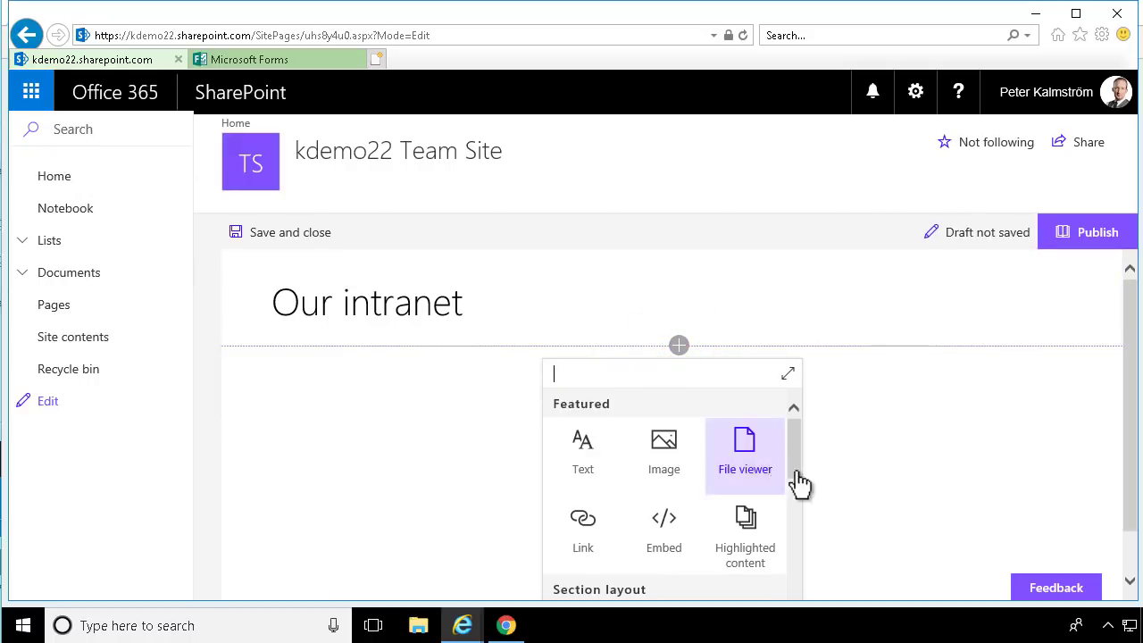
drag(796, 459, 796, 570)
click(668, 536)
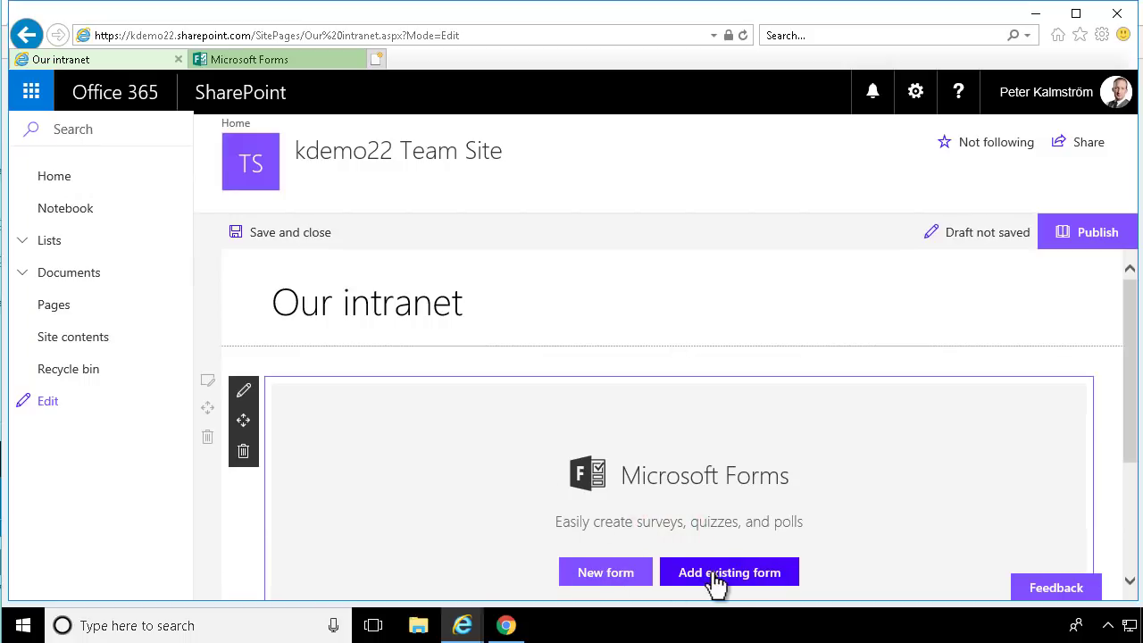
click(717, 576)
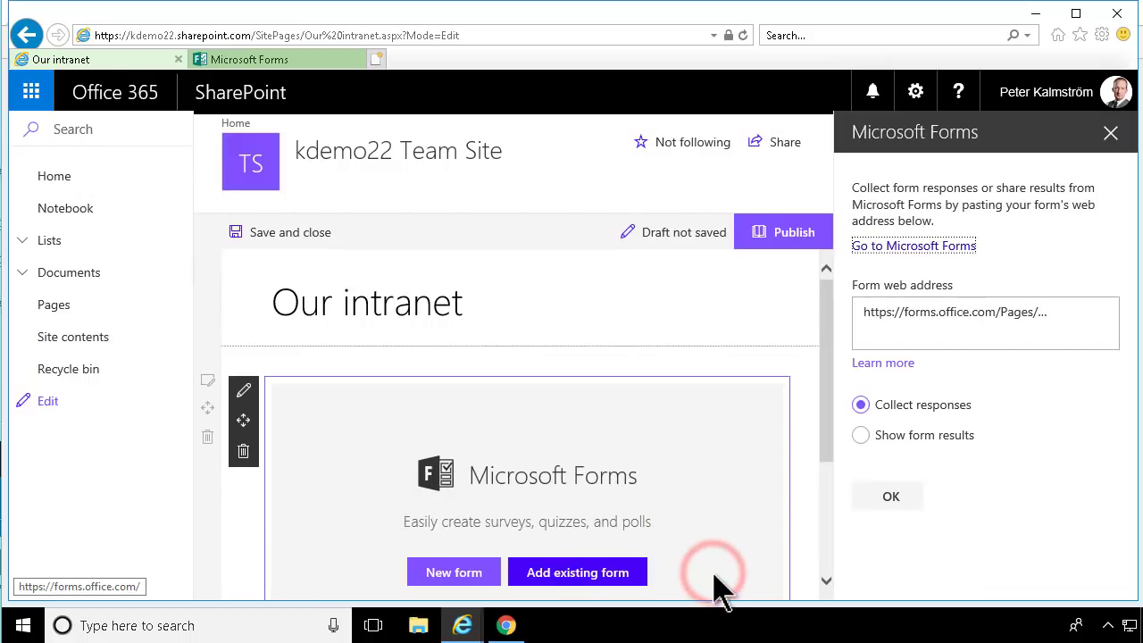
Embed the quiz by pasting its copied link as the form web address, keeping "Collect responses", and publish the page
click(1040, 320)
key(ctrl+v)
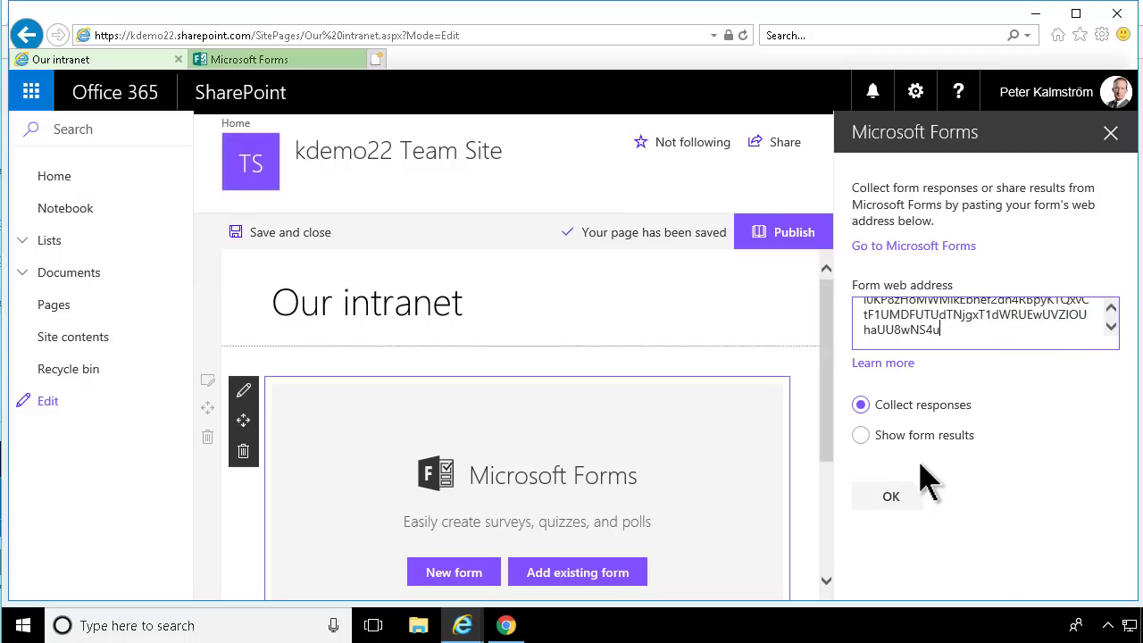
click(893, 496)
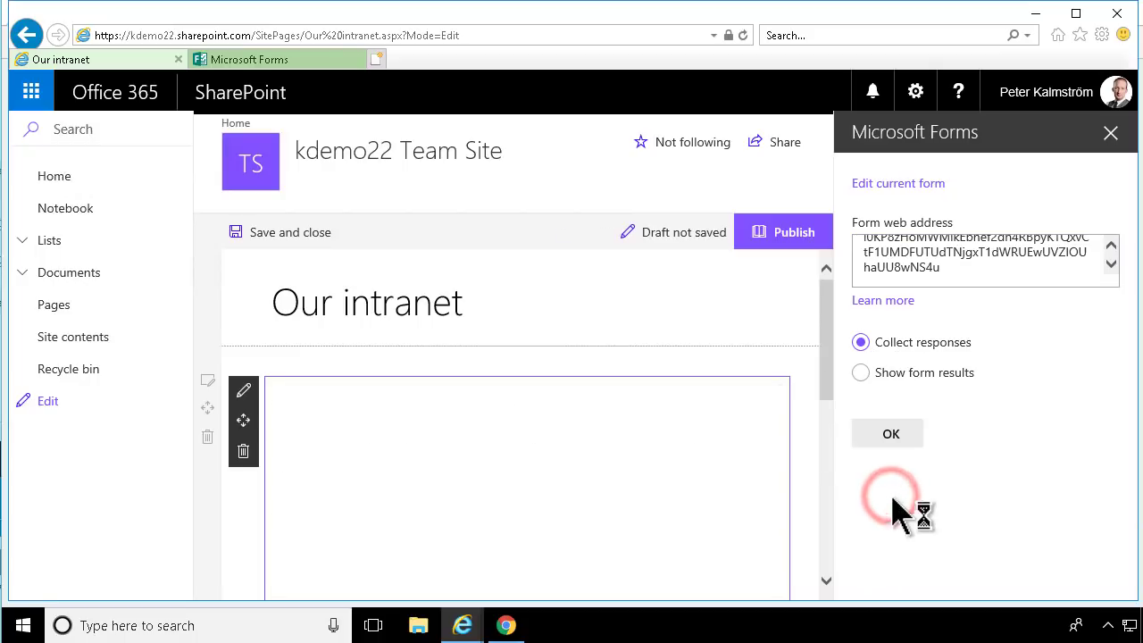
drag(819, 370, 824, 285)
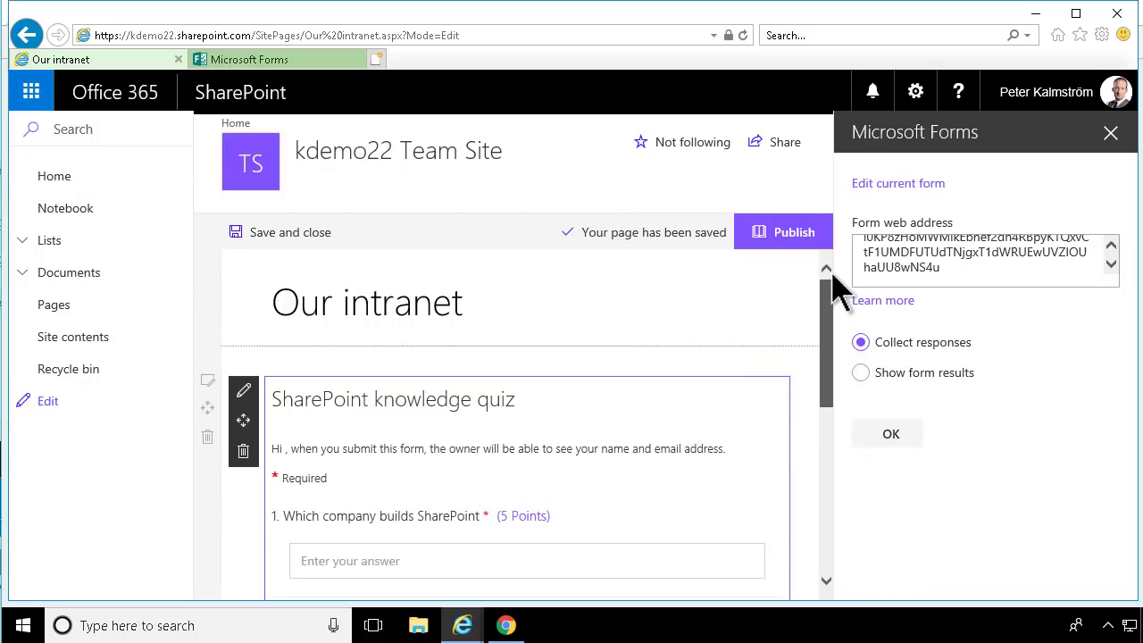
click(783, 236)
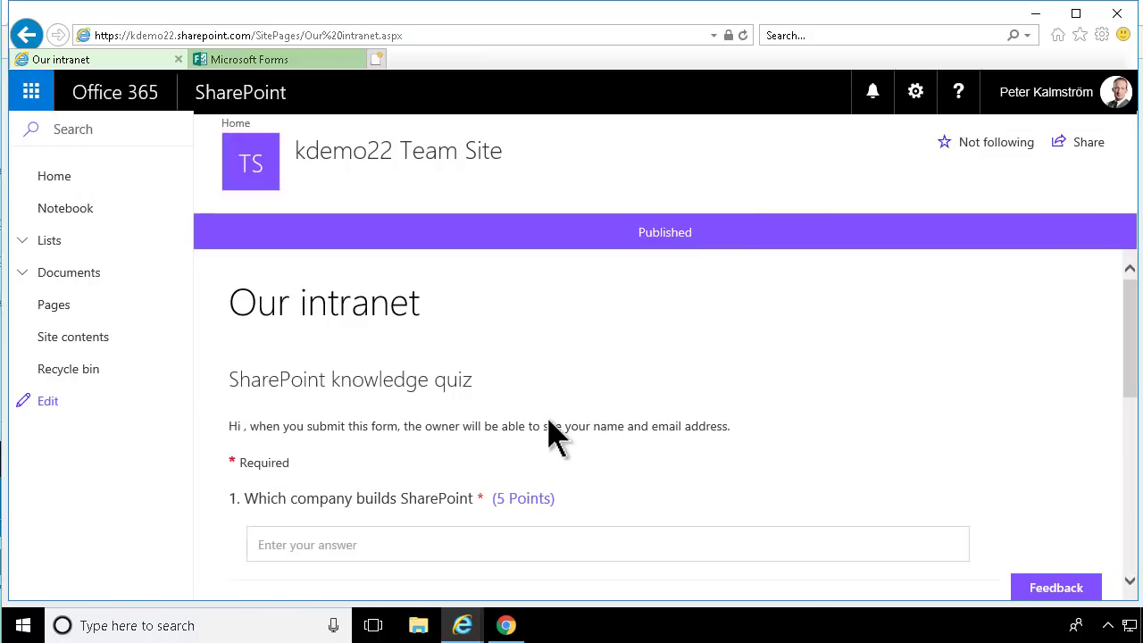
Answer the embedded quiz with "Mozilla" for question 1 and 2016 for question 2
scroll(486, 482, down, 1)
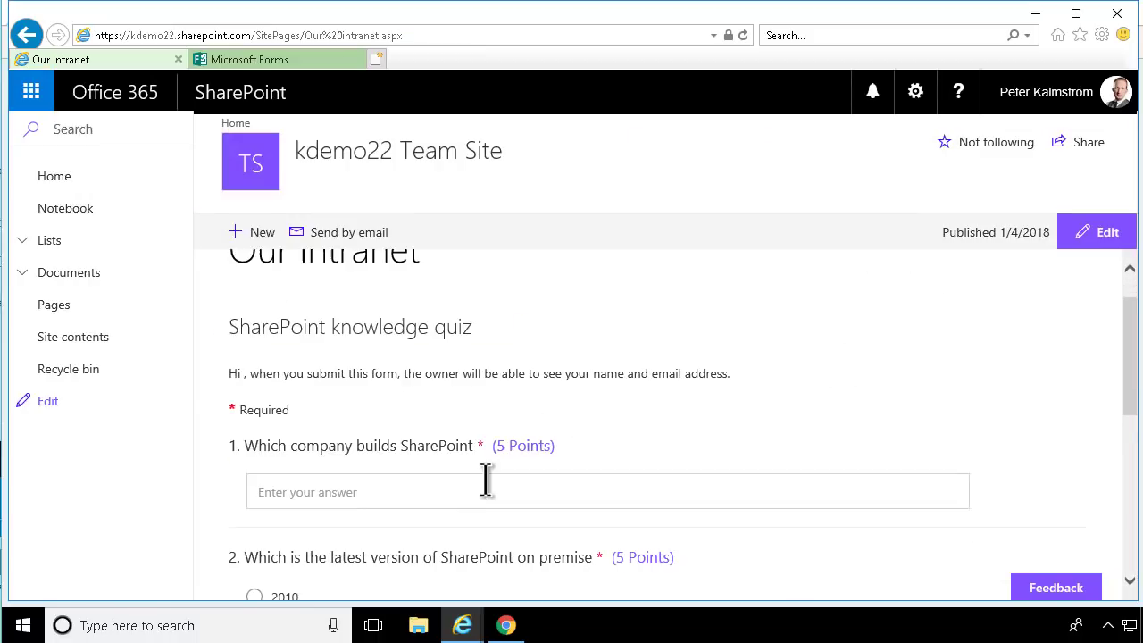
scroll(486, 482, down, 1)
click(349, 439)
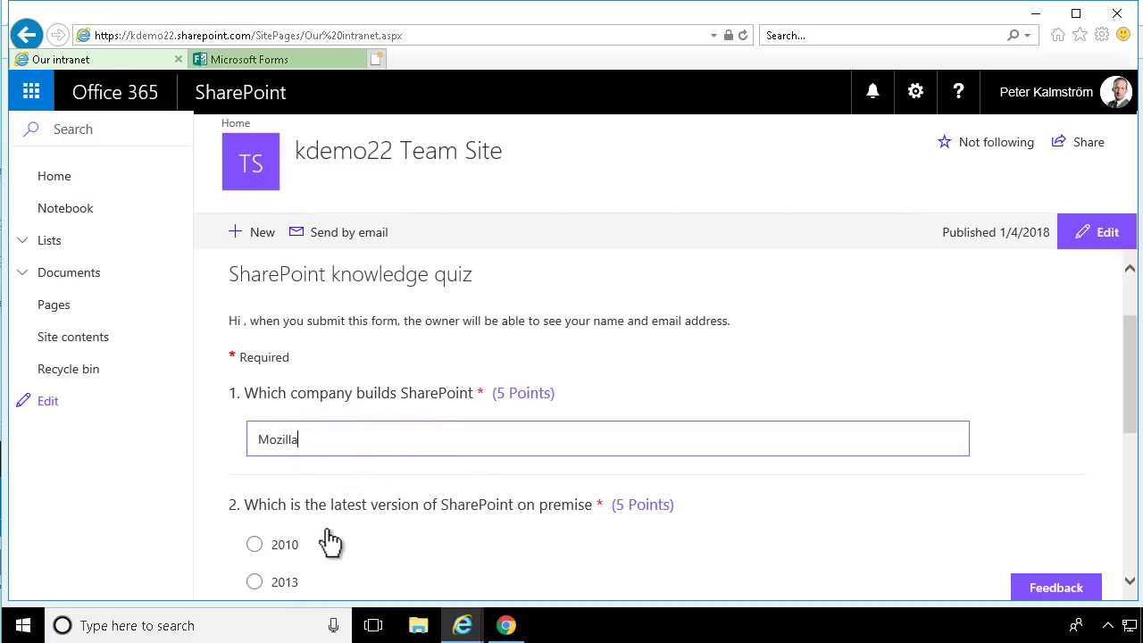
scroll(411, 536, down, 2)
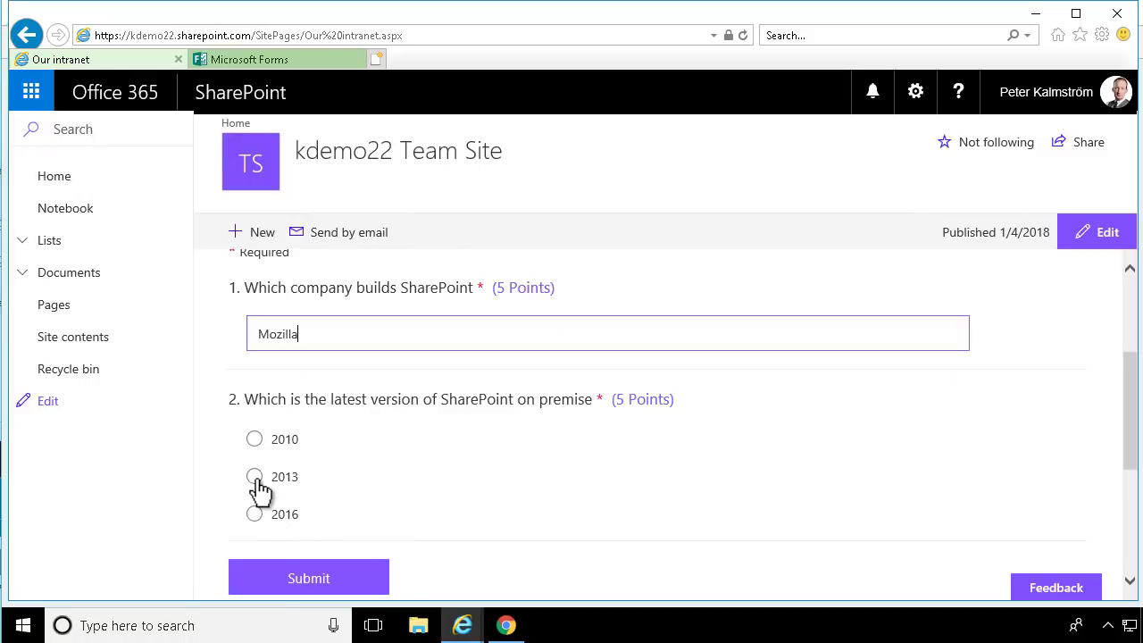
click(258, 515)
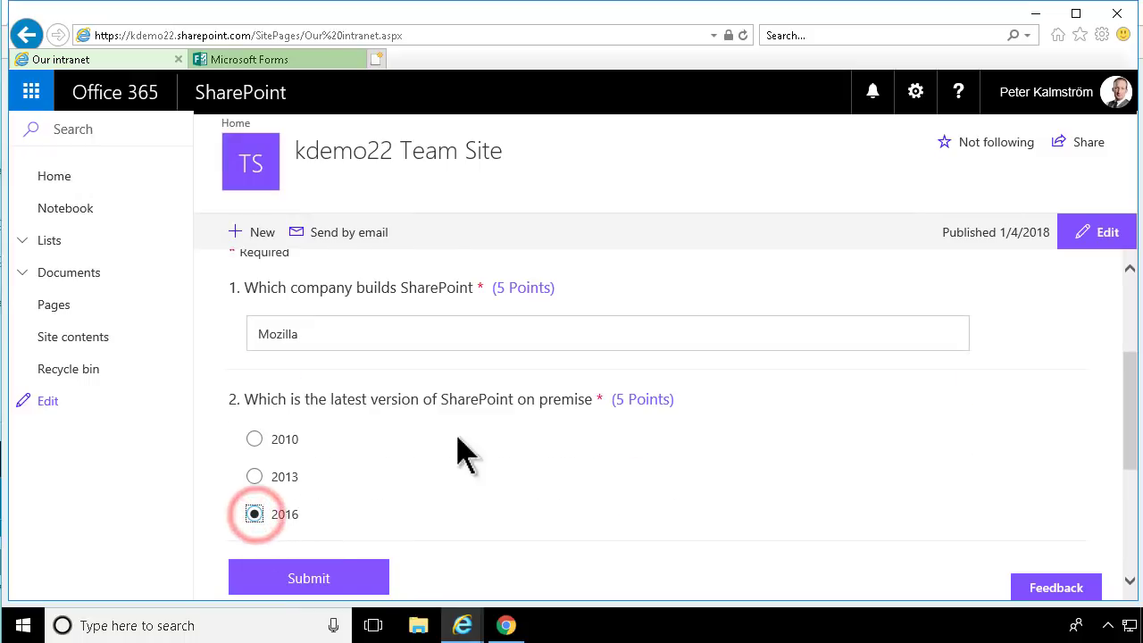
scroll(459, 289, up, 1)
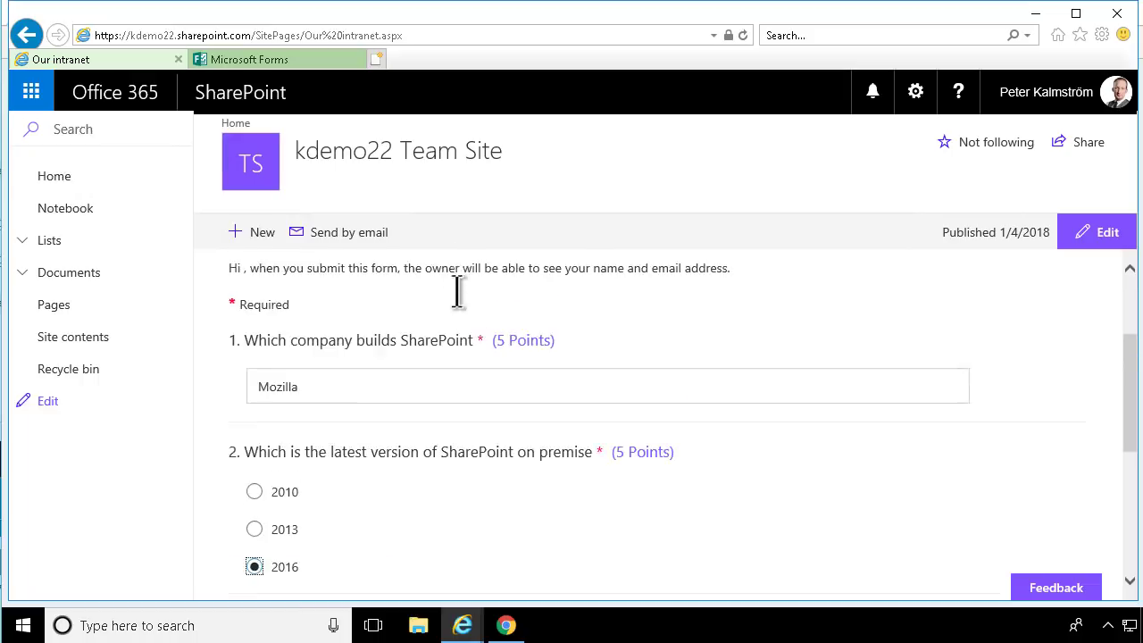
scroll(413, 472, down, 3)
Submit the quiz answers and review the graded results for both questions
click(322, 475)
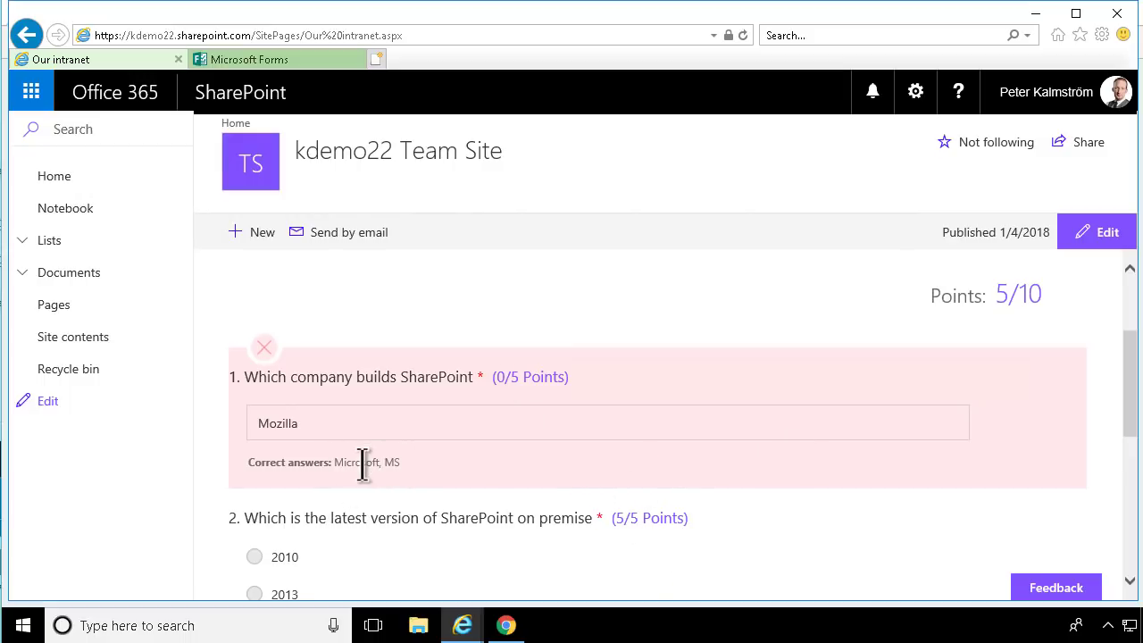
scroll(491, 505, down, 4)
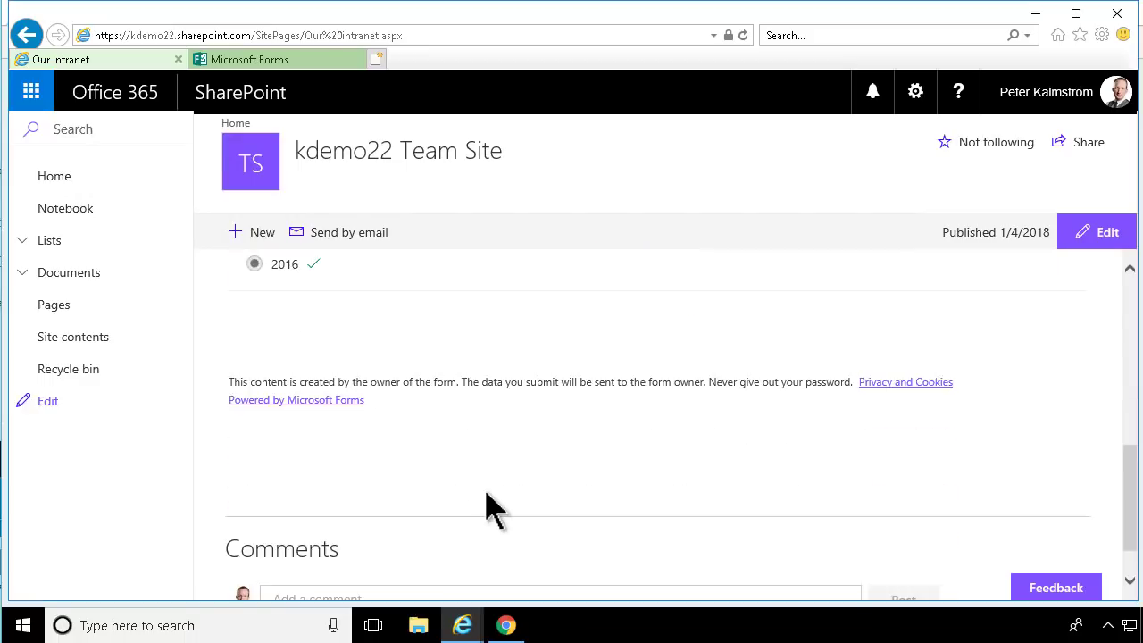
scroll(489, 511, up, 4)
scroll(490, 510, up, 2)
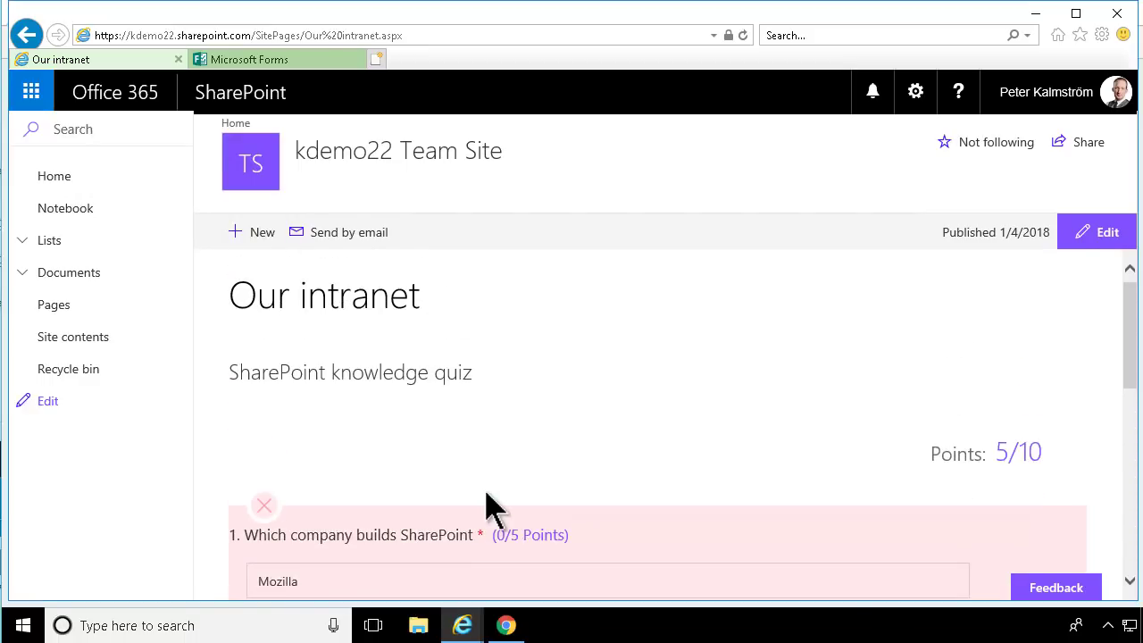